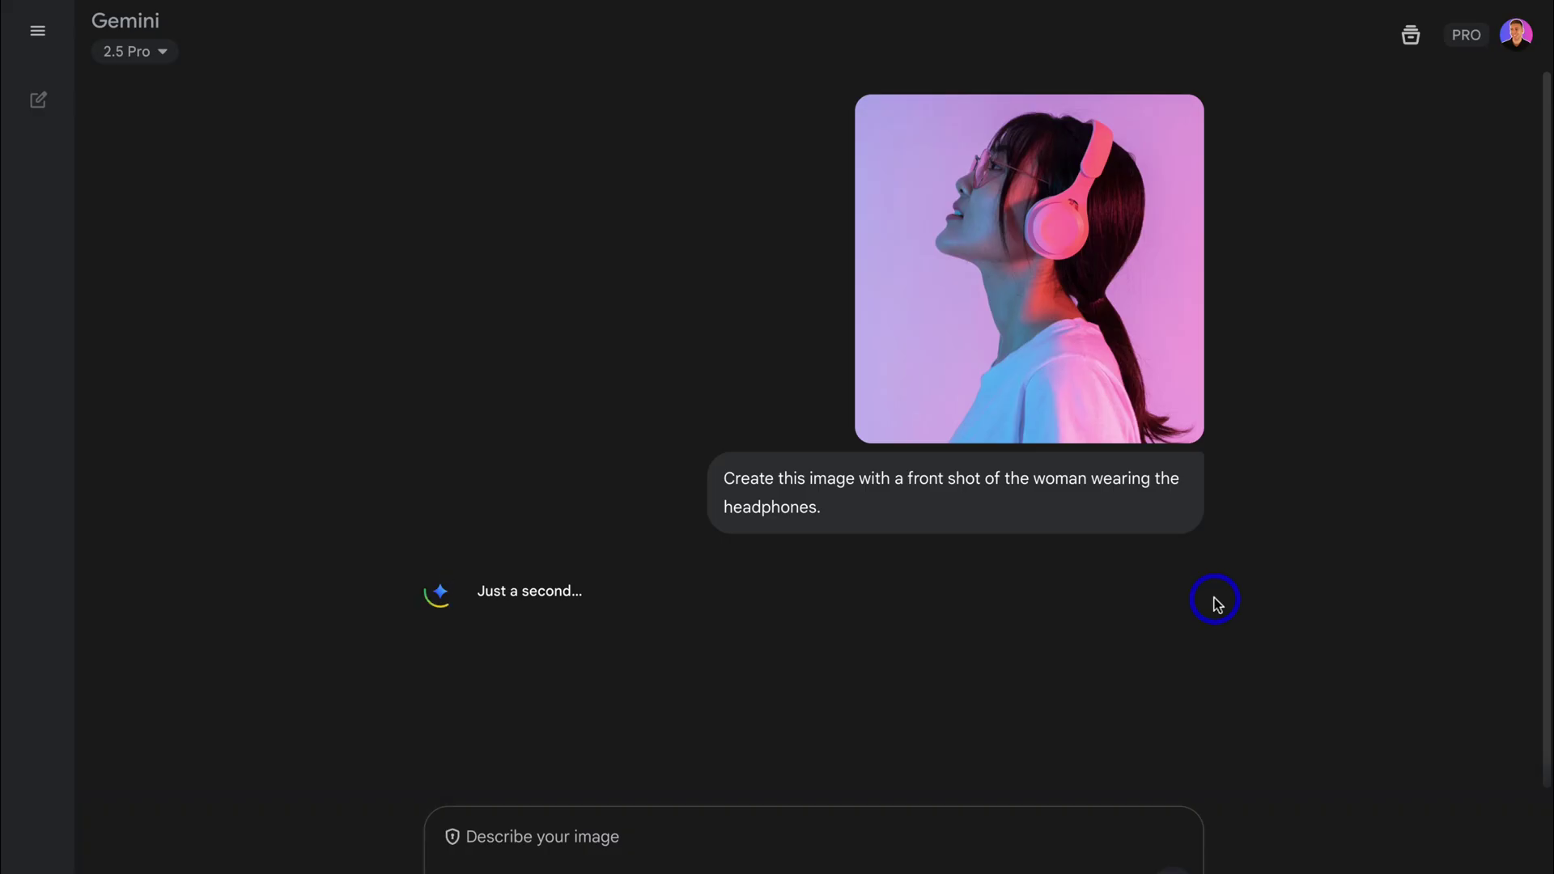
- Send the New York street scene prompt and then the close-up prompt for the woman
{"action": "scroll", "coordinate": [849, 518], "scroll_direction": "up", "scroll_amount": 4}
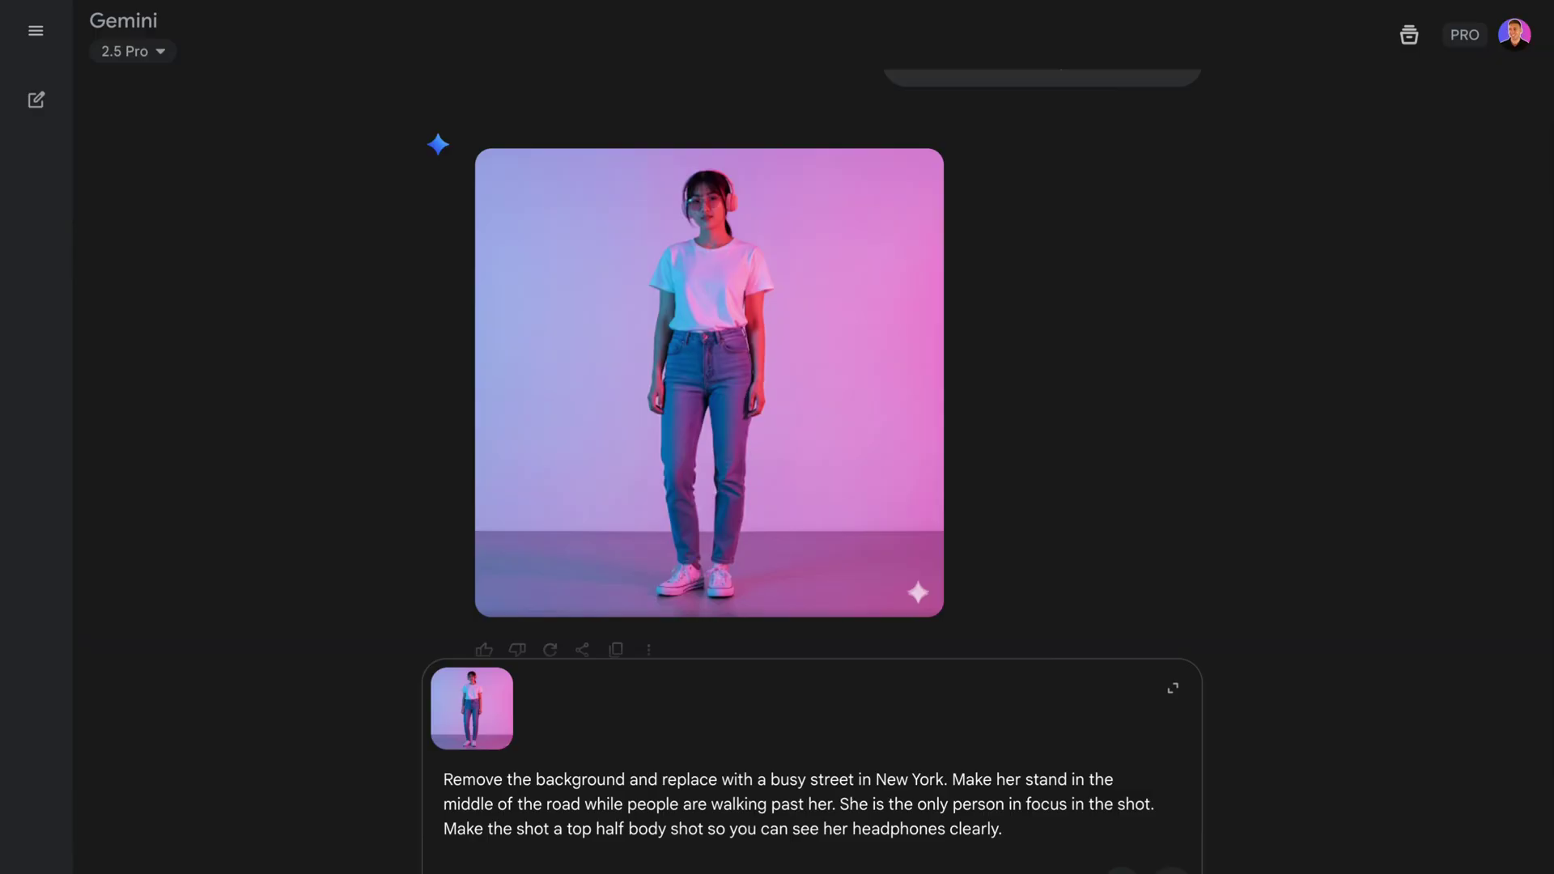
{"action": "left_click", "coordinate": [1171, 866]}
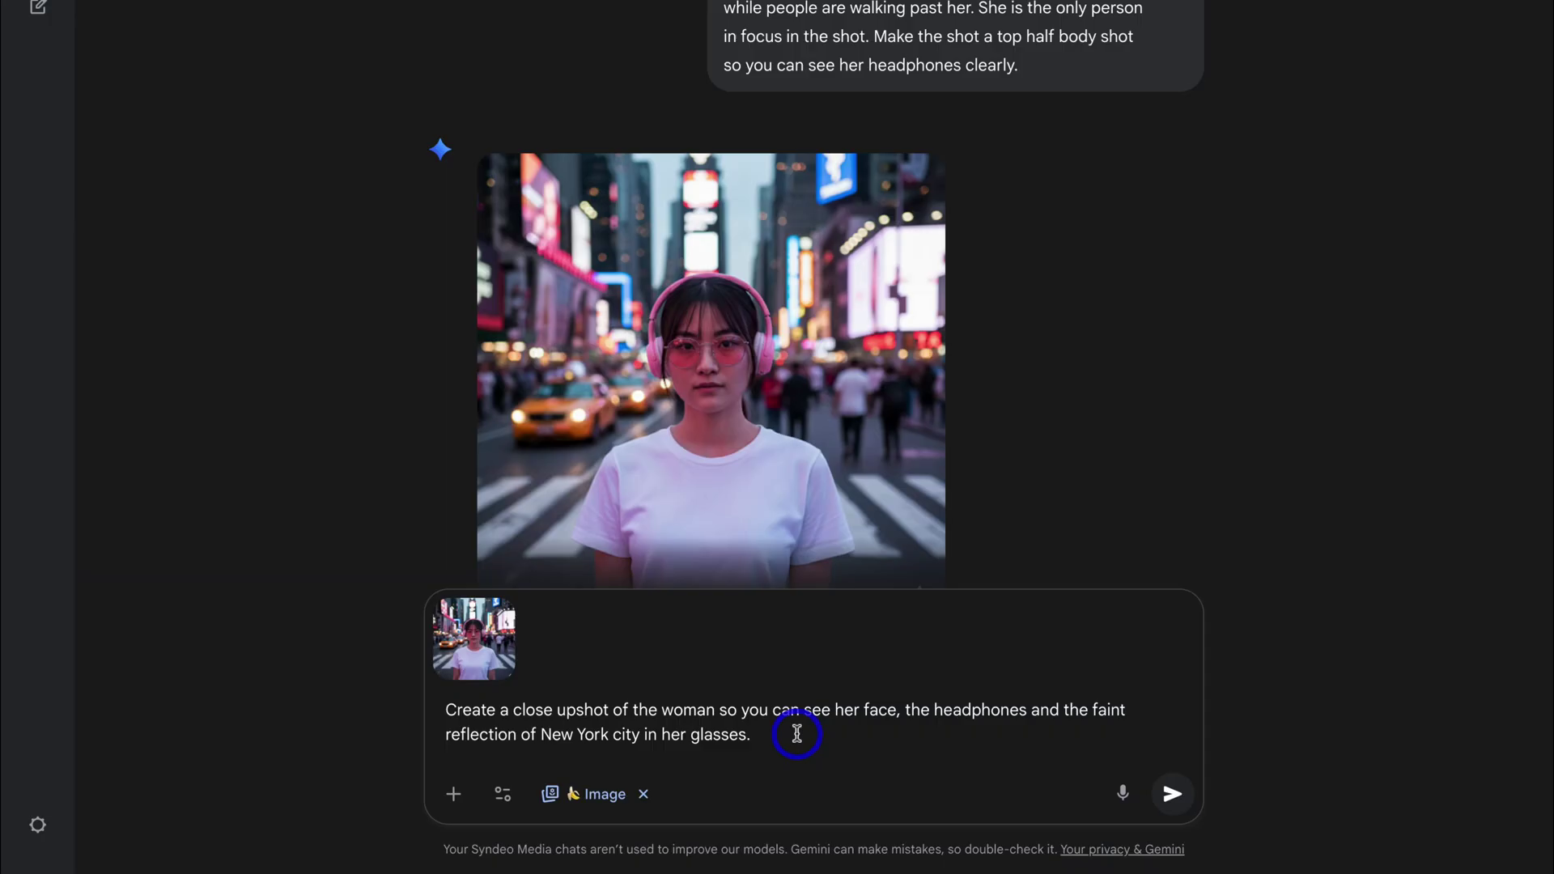
{"action": "left_click", "coordinate": [1173, 794]}
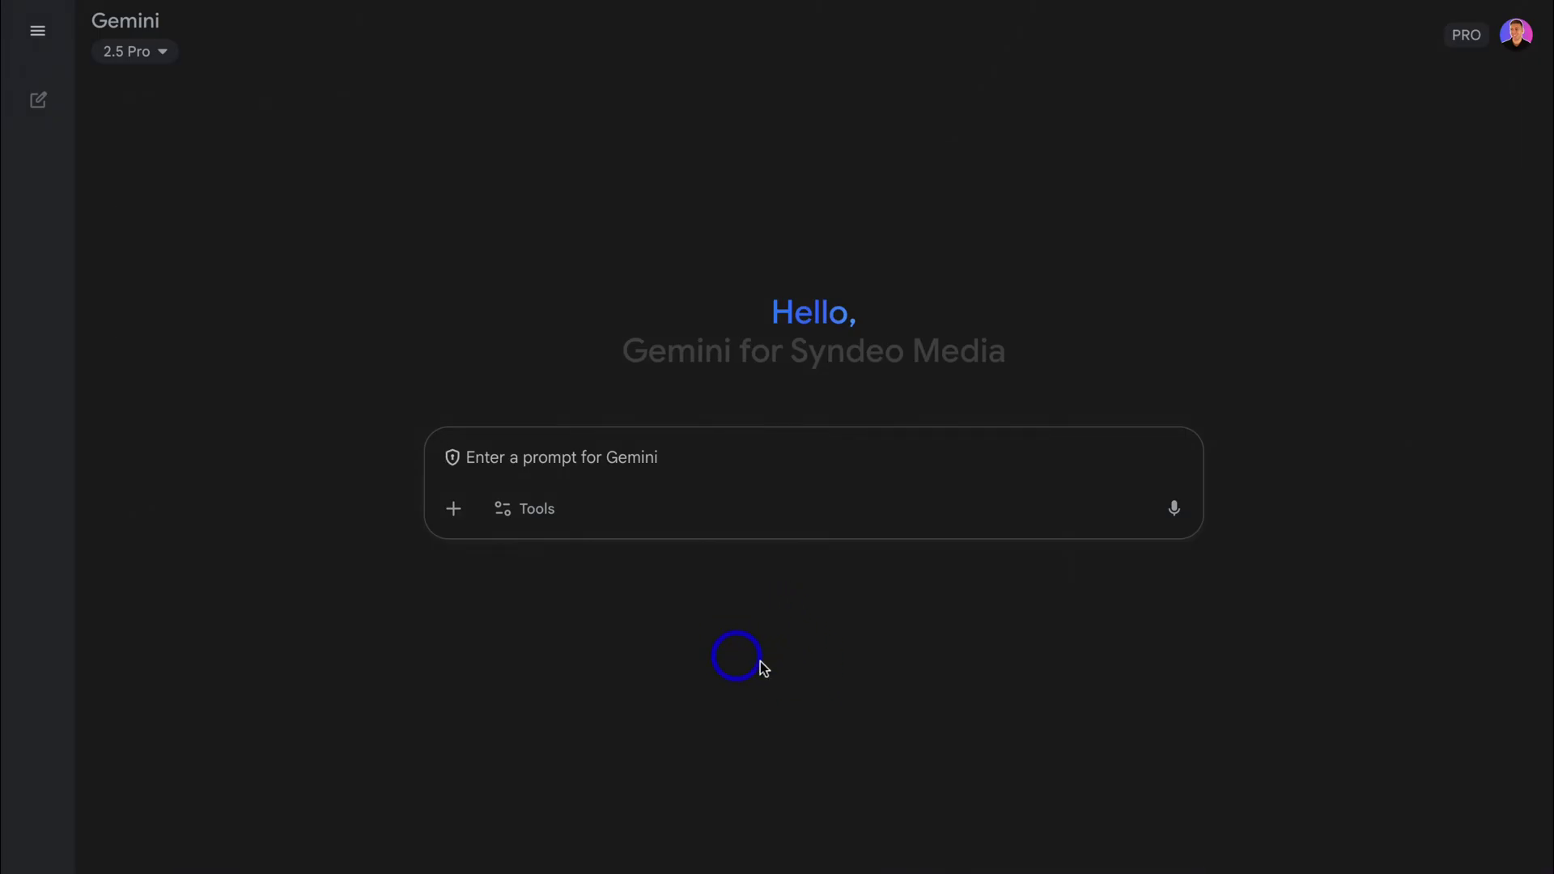
- Switch to Create images and attach the side-profile photo 10.png
{"action": "left_click", "coordinate": [548, 530]}
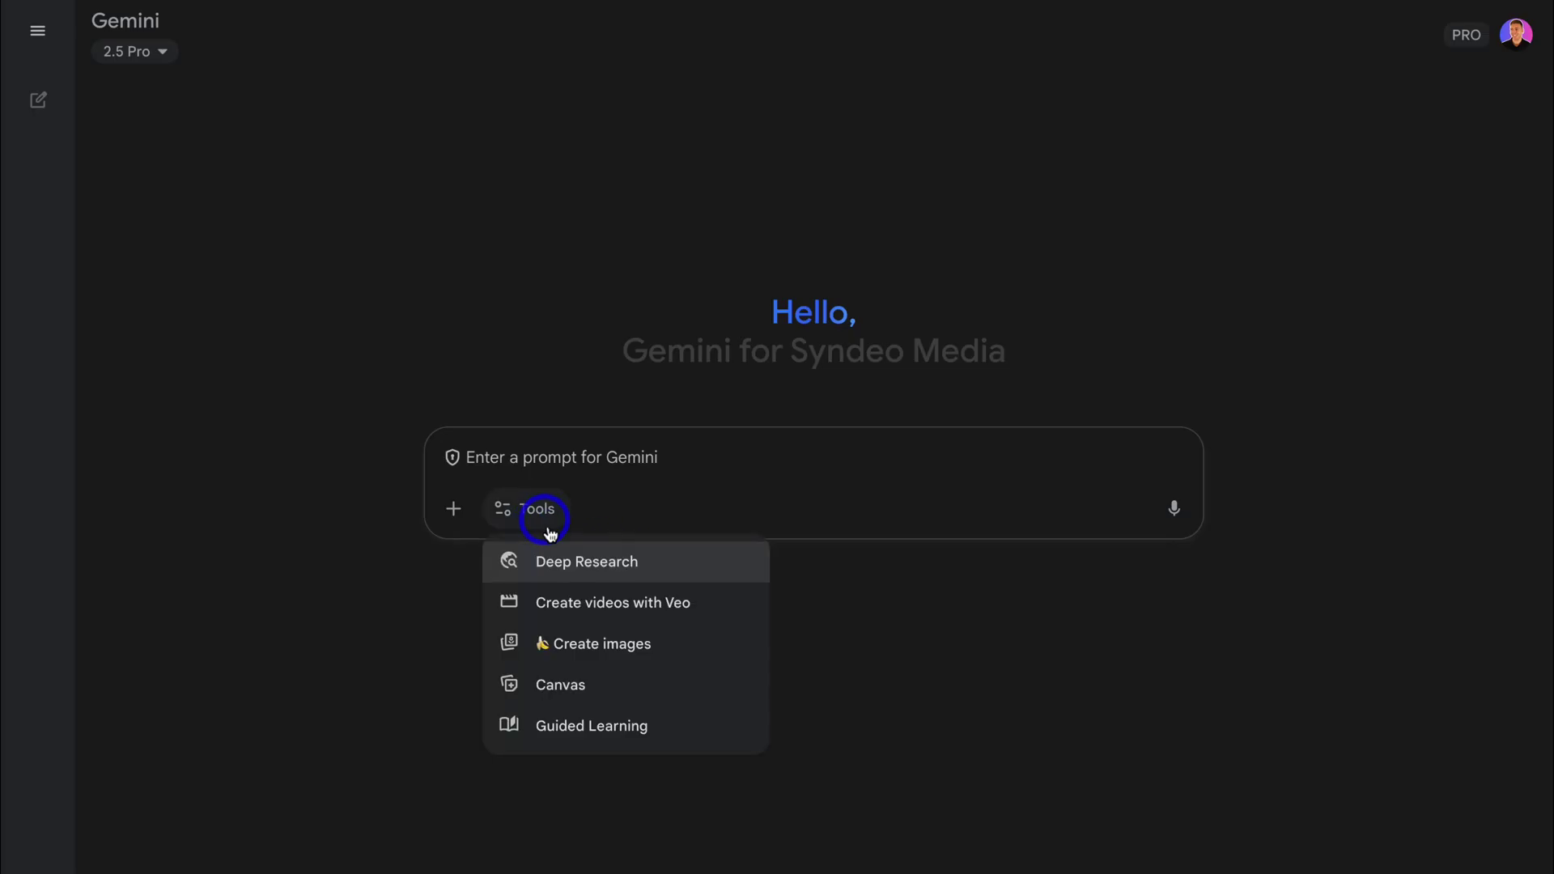
{"action": "left_click", "coordinate": [681, 647]}
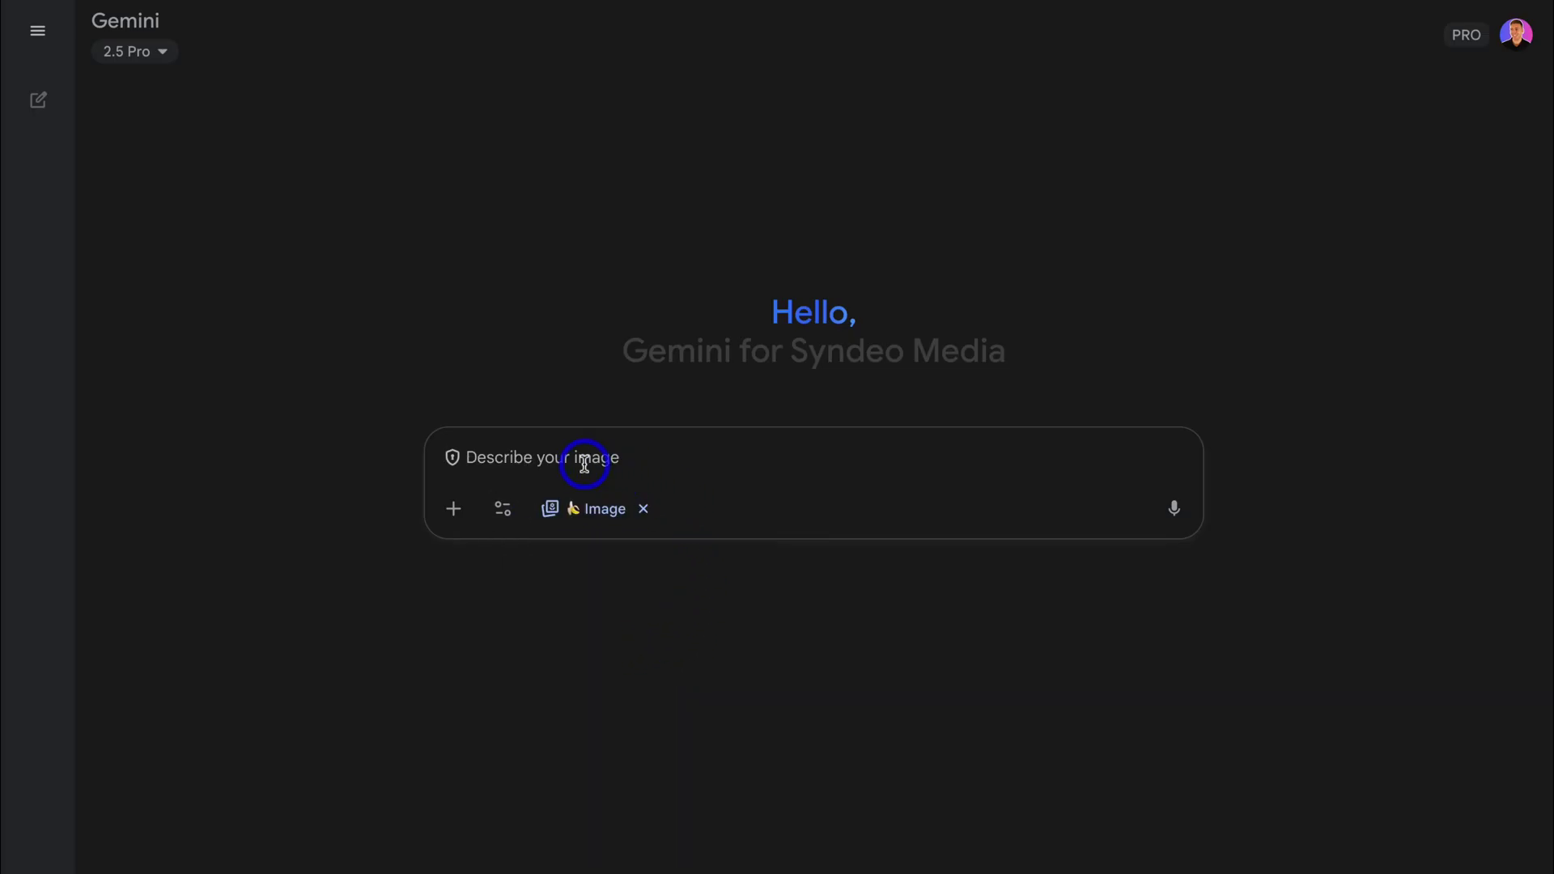
{"action": "left_click", "coordinate": [453, 508]}
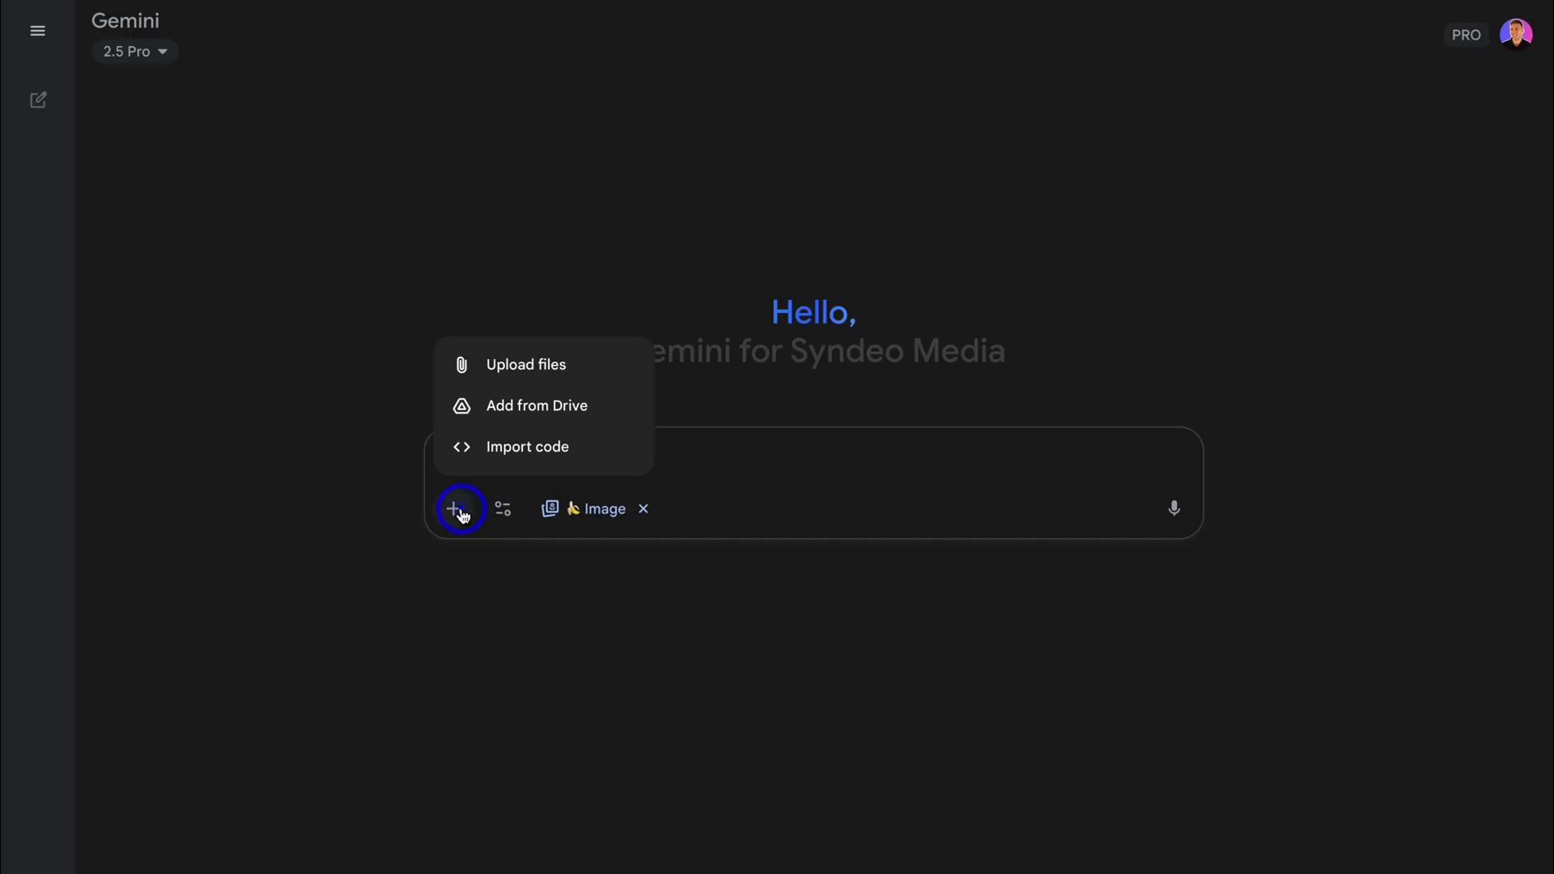
{"action": "left_click", "coordinate": [580, 377]}
{"action": "left_click", "coordinate": [814, 483]}
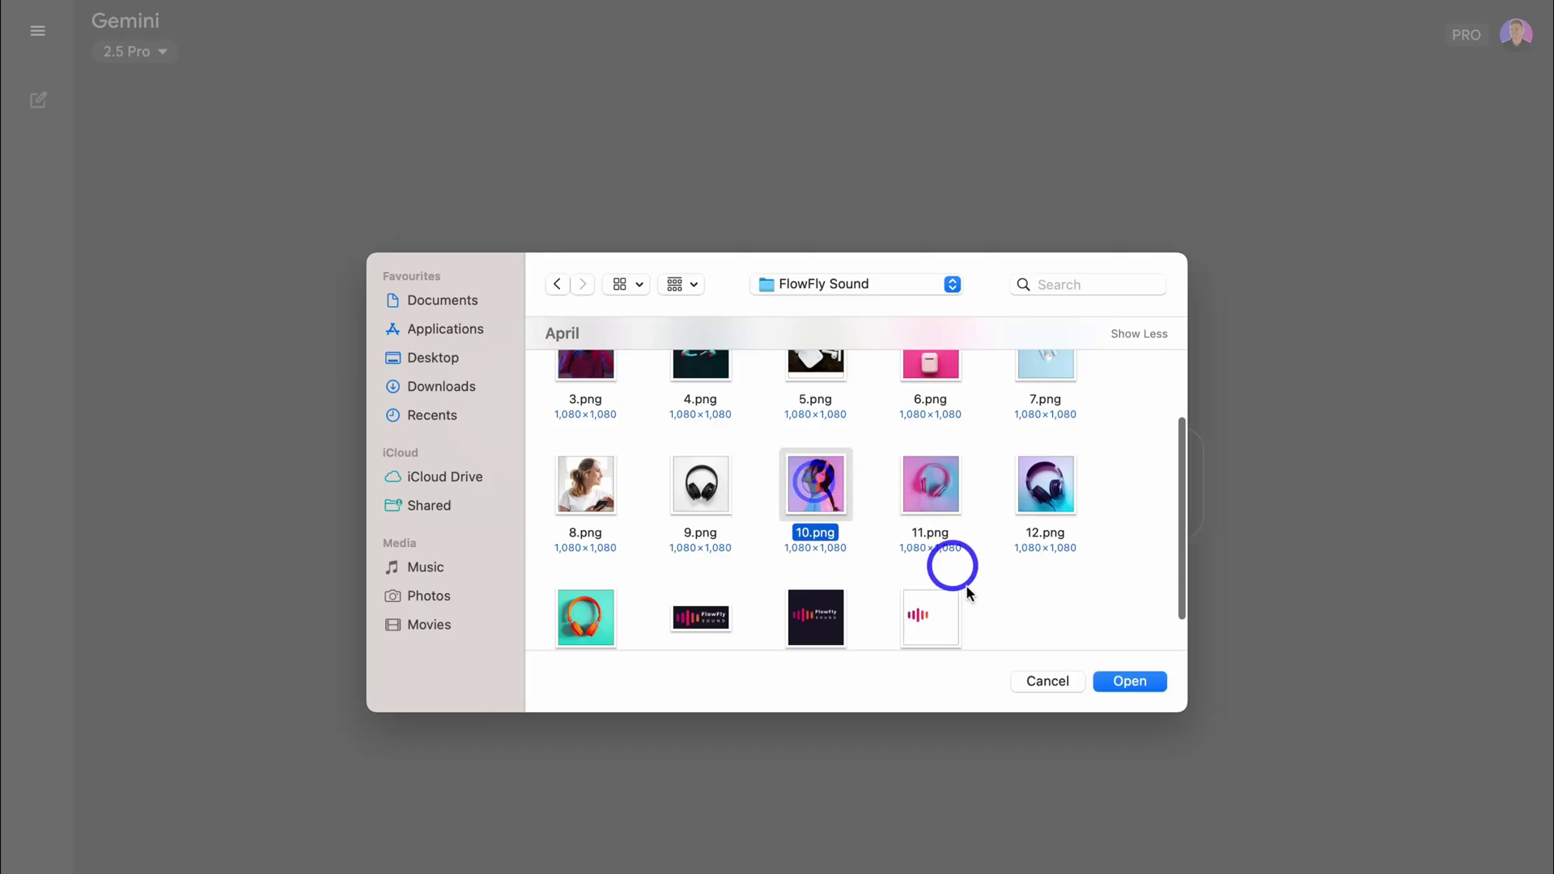
{"action": "left_click", "coordinate": [1117, 684]}
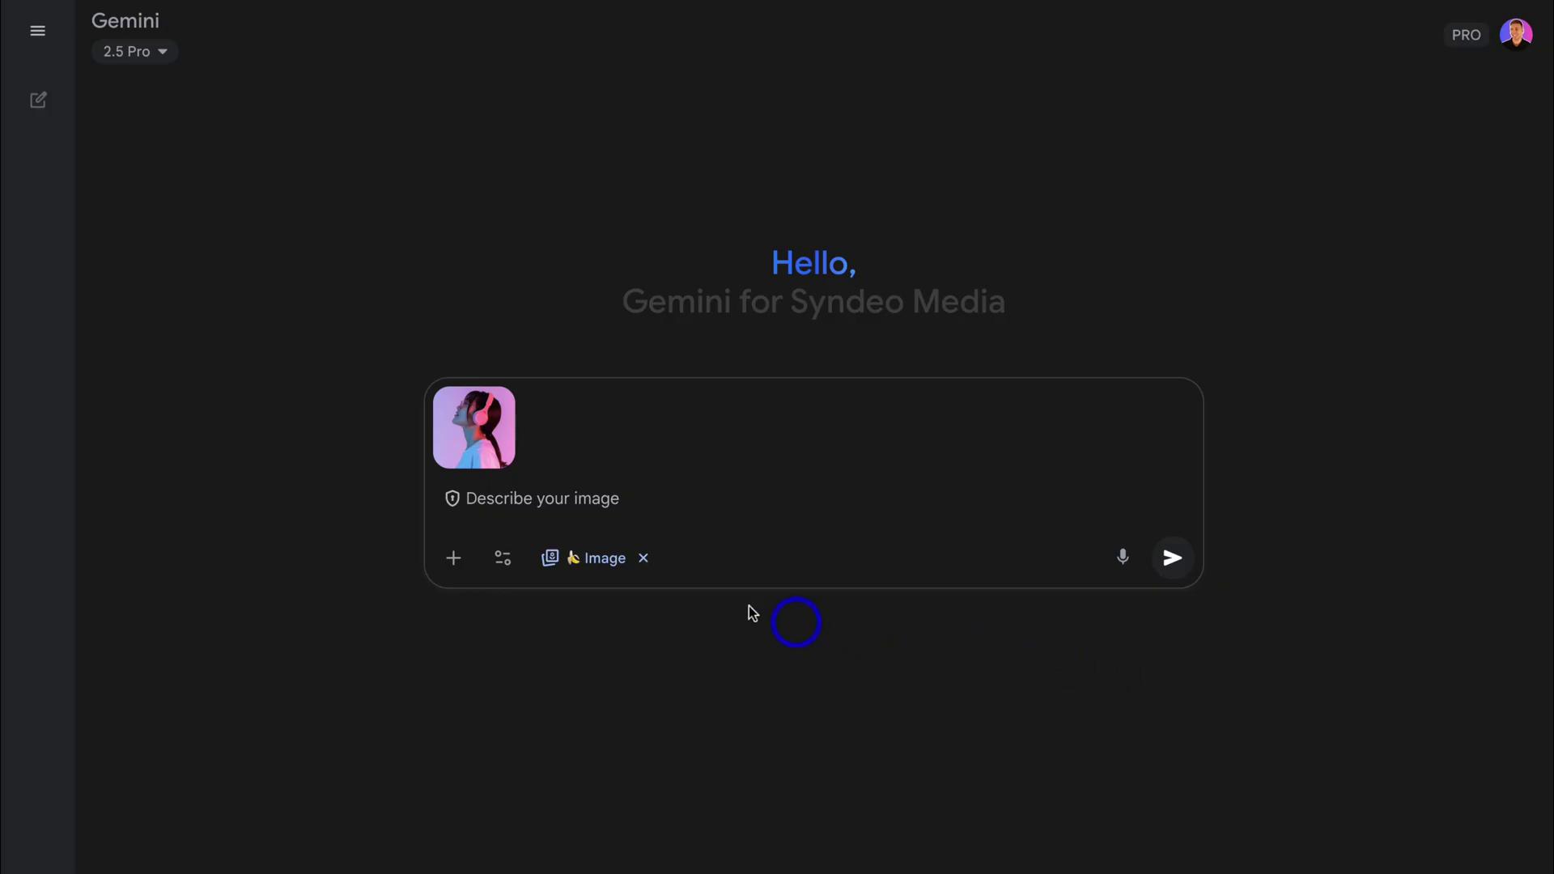
- Paste the front-shot request for the woman and send it with the photo
{"action": "left_click", "coordinate": [589, 494]}
{"action": "type", "text": "Create this image with a front shot of the woman wearing the headphones."}
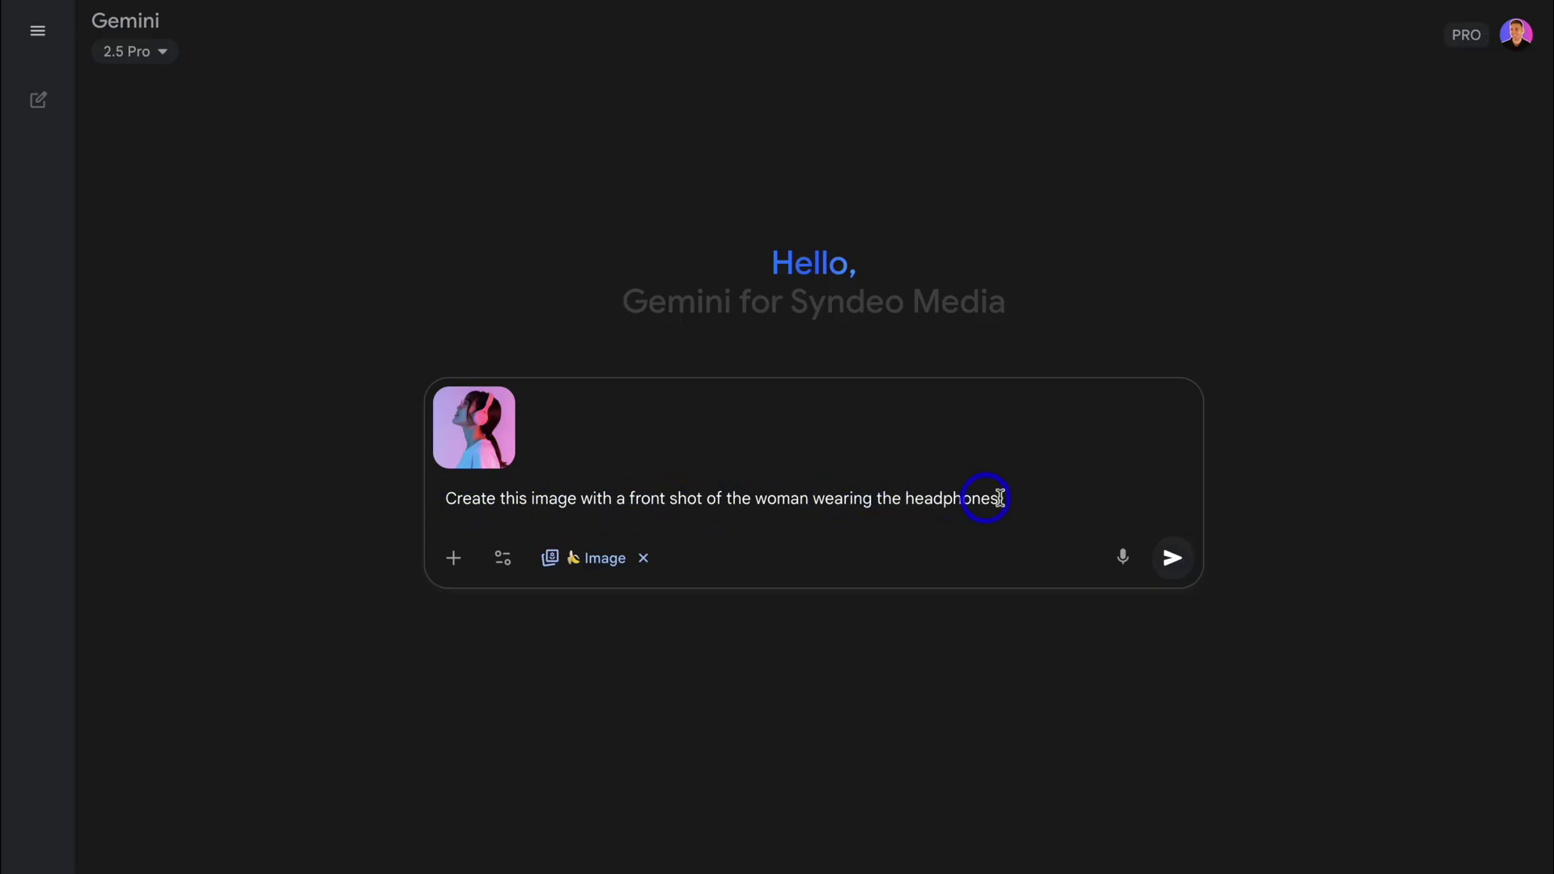
{"action": "left_click", "coordinate": [1172, 557]}
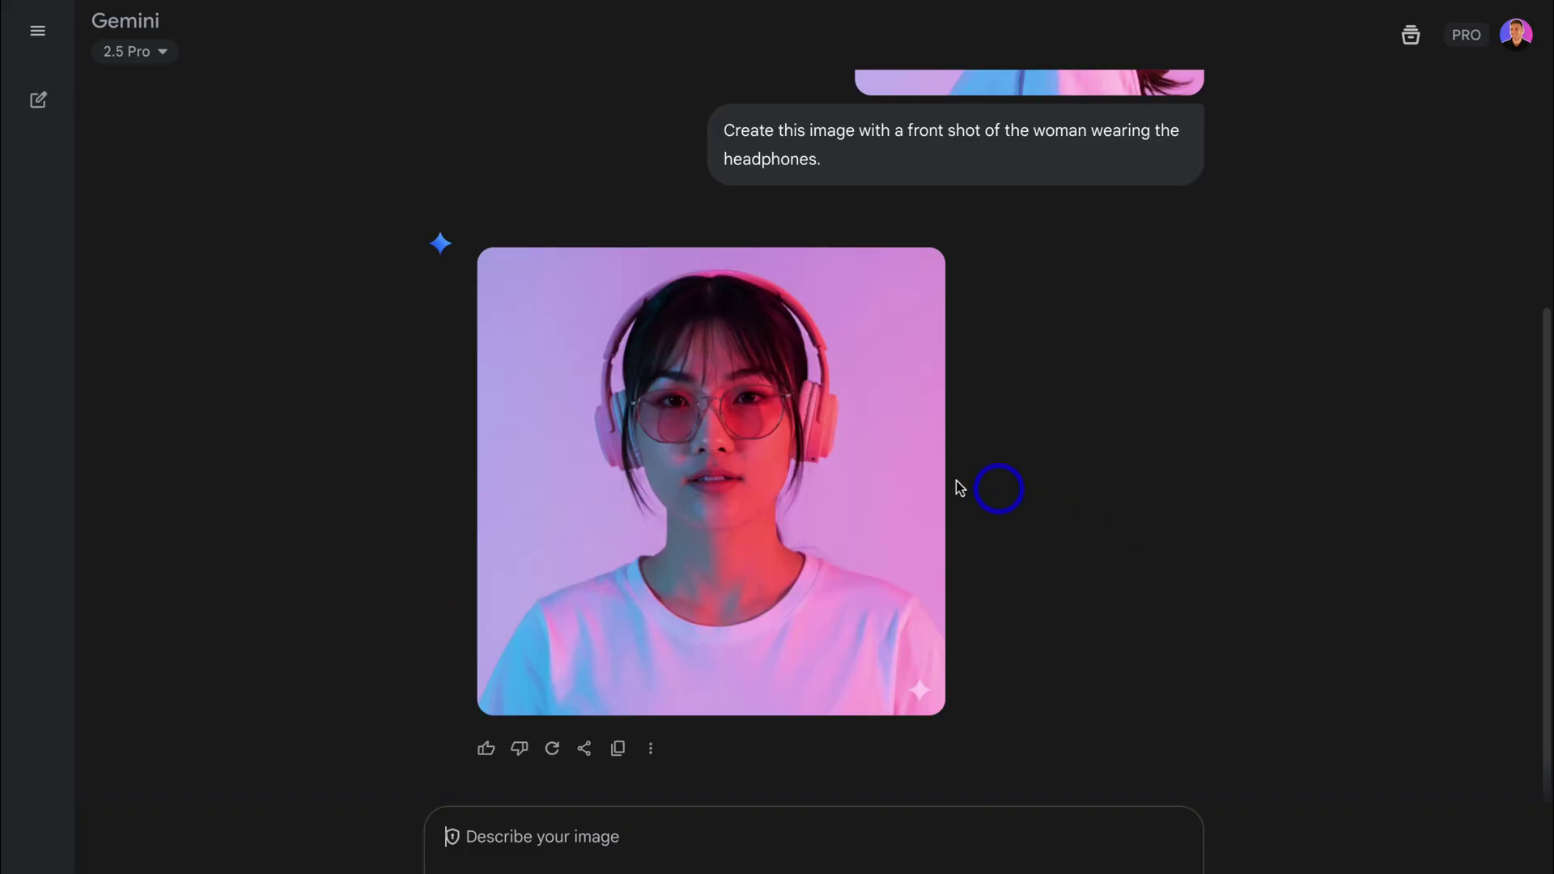
- Scroll to compare the generated front-facing portrait with the original side-profile photo
{"action": "mouse_move", "coordinate": [910, 483]}
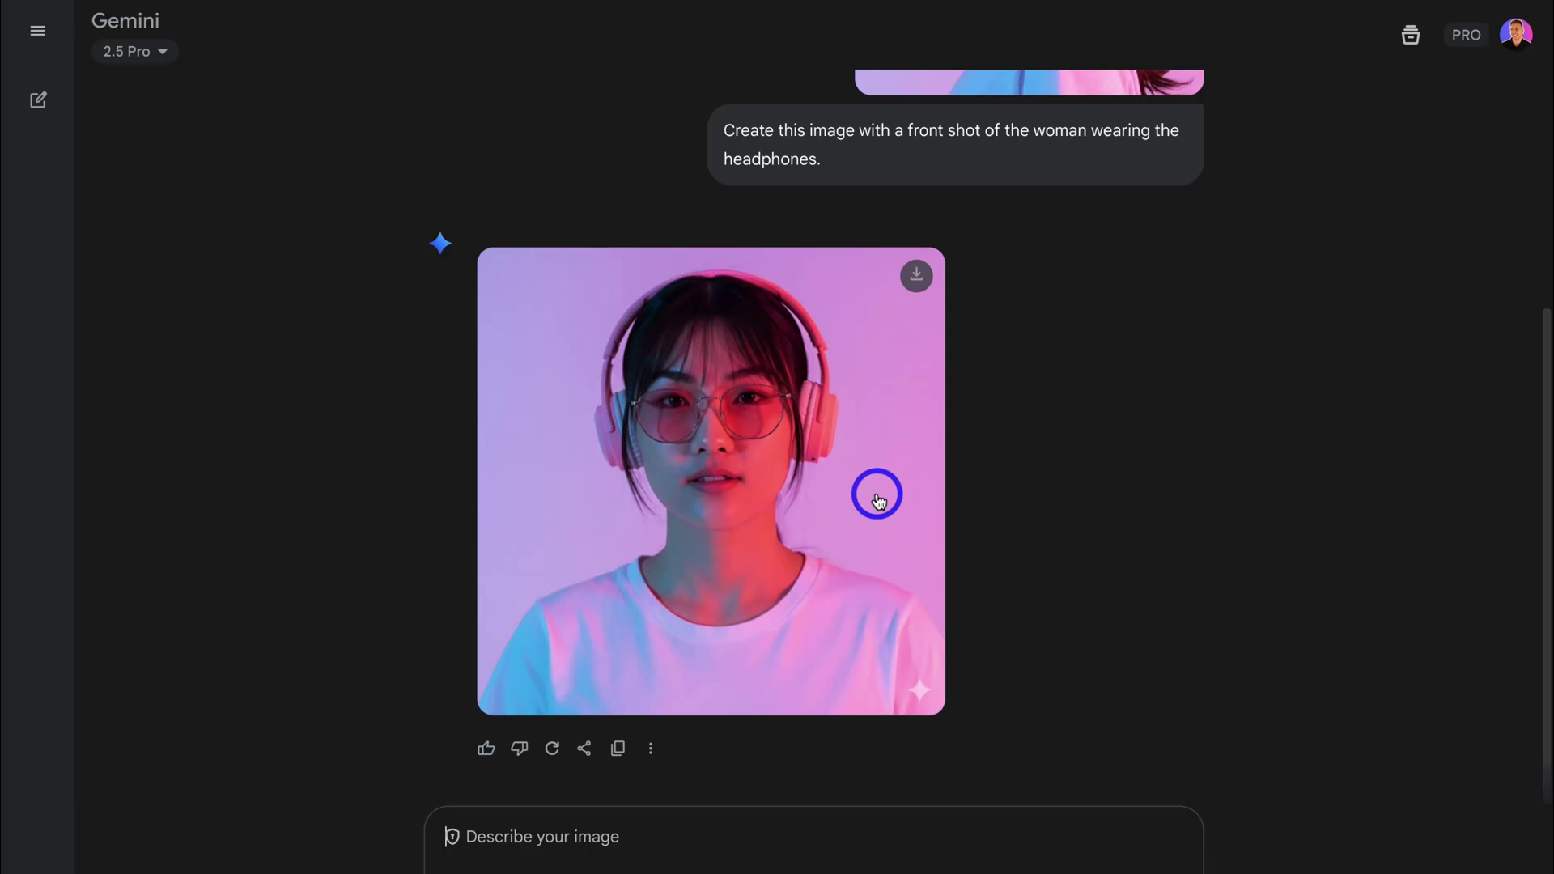
{"action": "scroll", "coordinate": [878, 502], "scroll_direction": "up", "scroll_amount": 2}
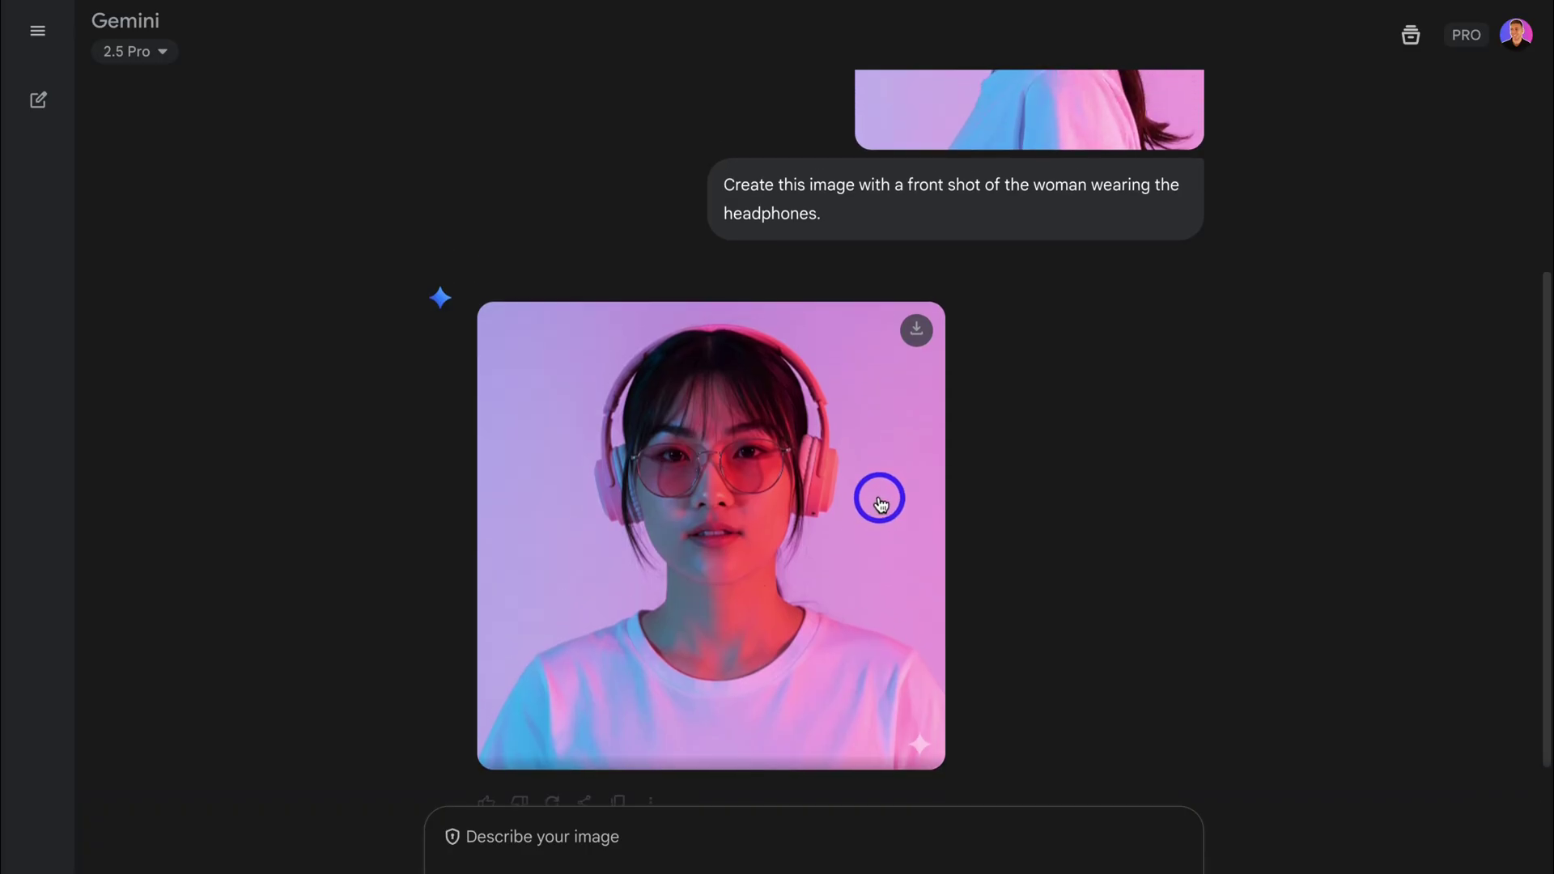
{"action": "scroll", "coordinate": [879, 500], "scroll_direction": "up", "scroll_amount": 4}
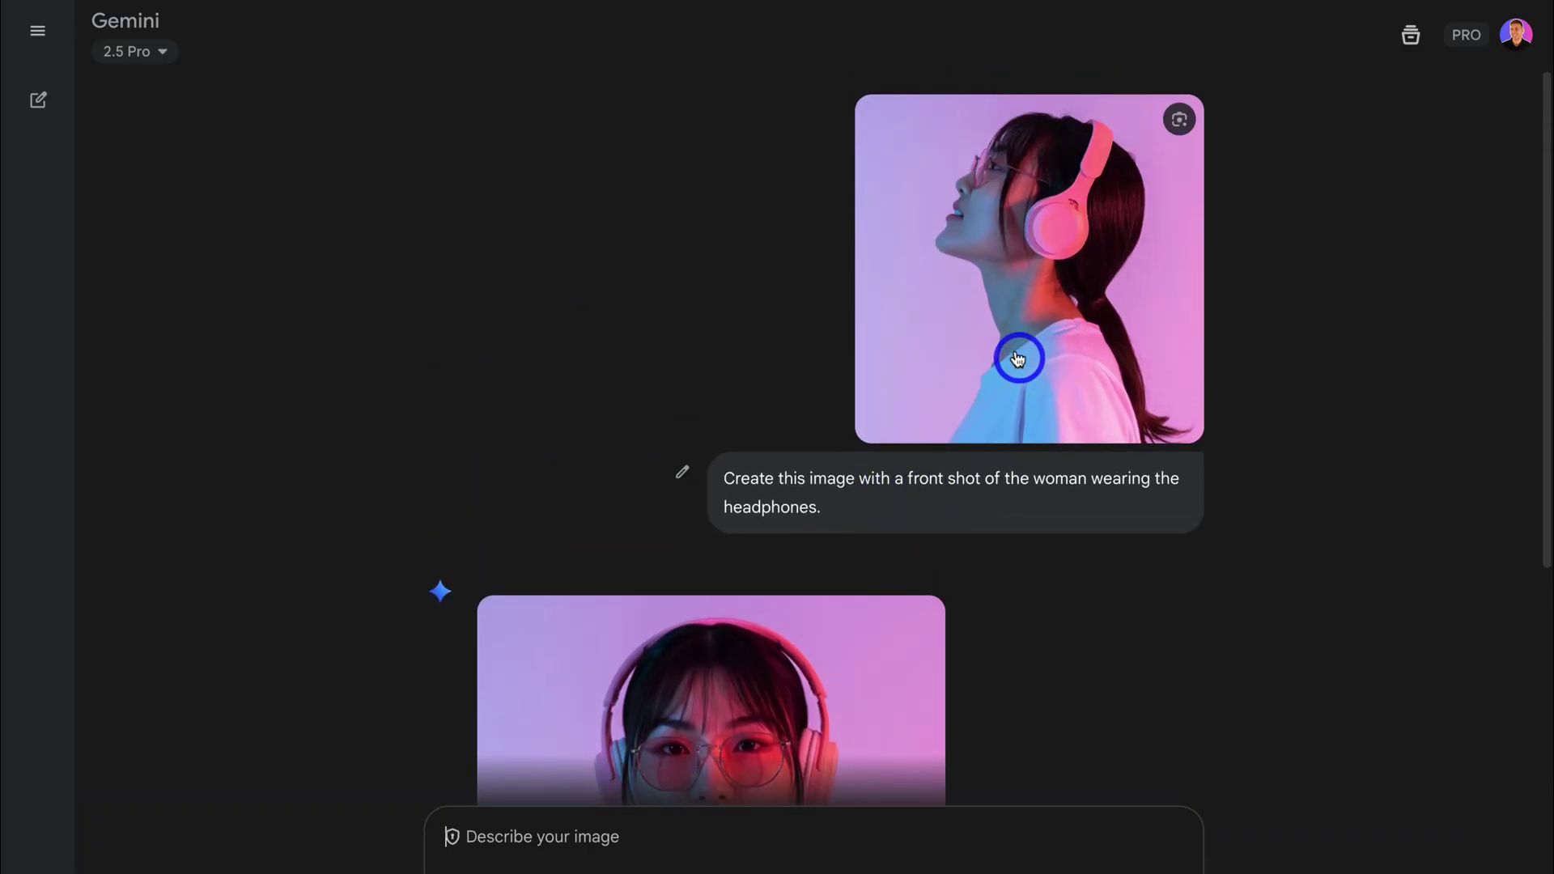
{"action": "scroll", "coordinate": [981, 356], "scroll_direction": "down", "scroll_amount": 4}
{"action": "mouse_move", "coordinate": [848, 400]}
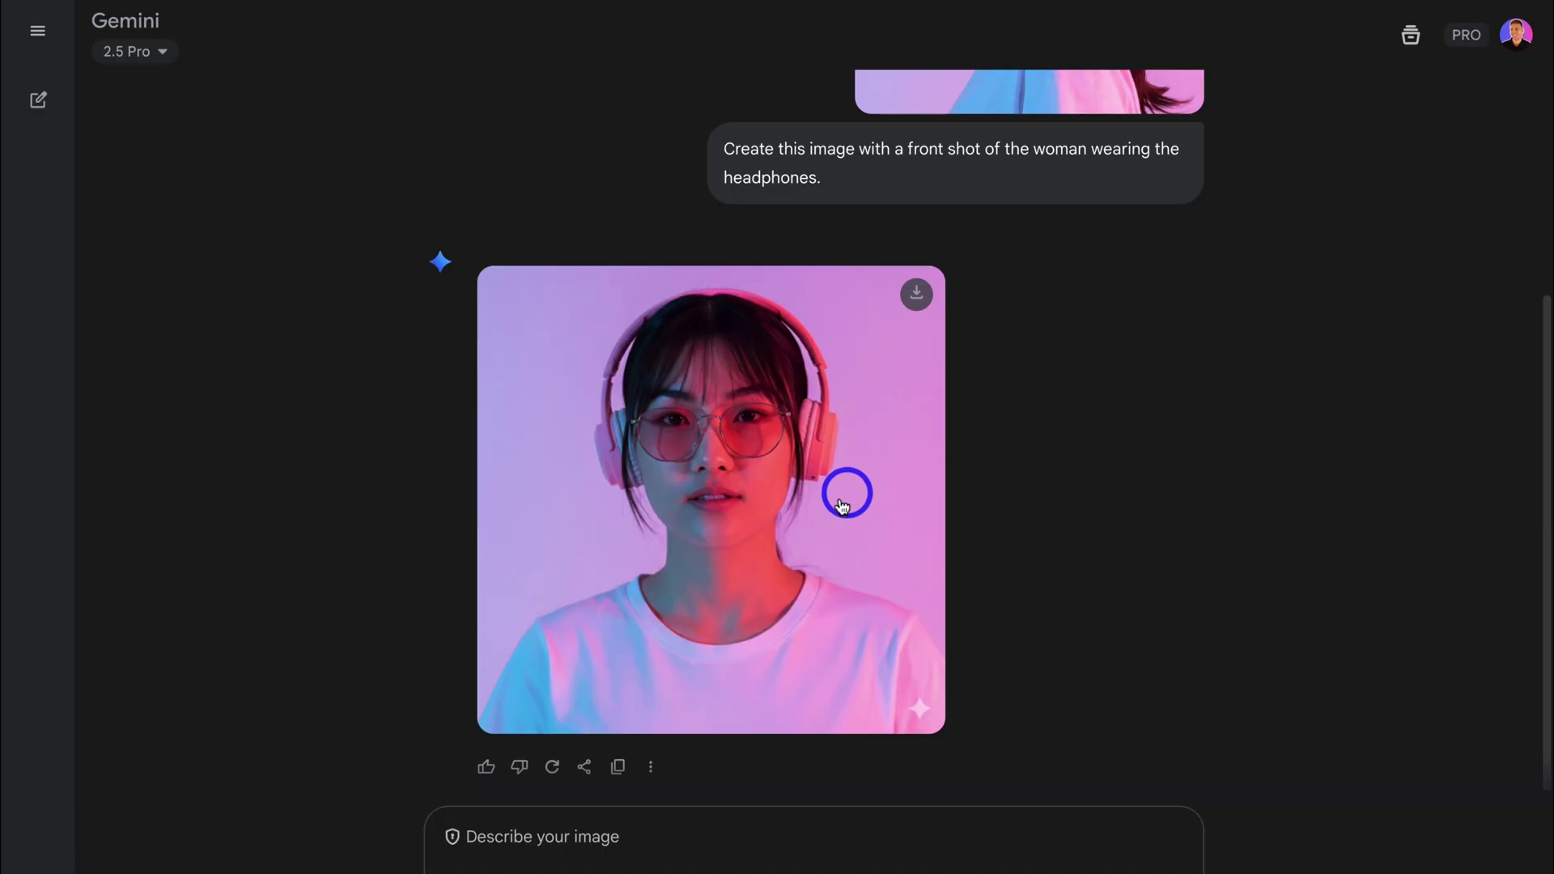
{"action": "scroll", "coordinate": [849, 522], "scroll_direction": "down", "scroll_amount": 1}
{"action": "scroll", "coordinate": [849, 522], "scroll_direction": "up", "scroll_amount": 3}
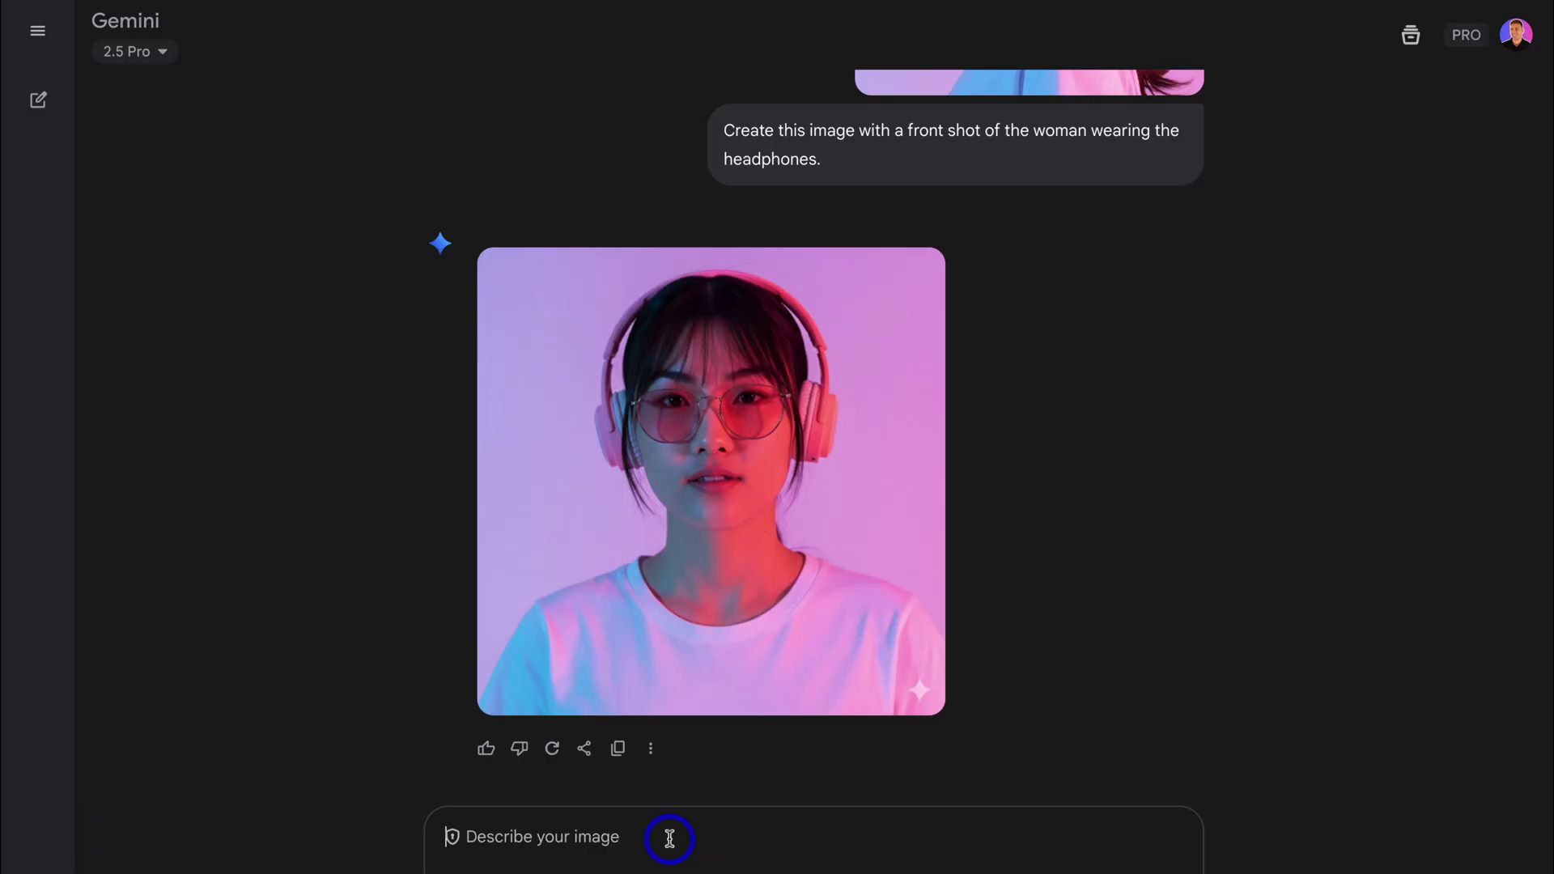
- Send the prompt "Create a full shot image of the woman."
{"action": "type", "text": "Create a full shot image of the woman."}
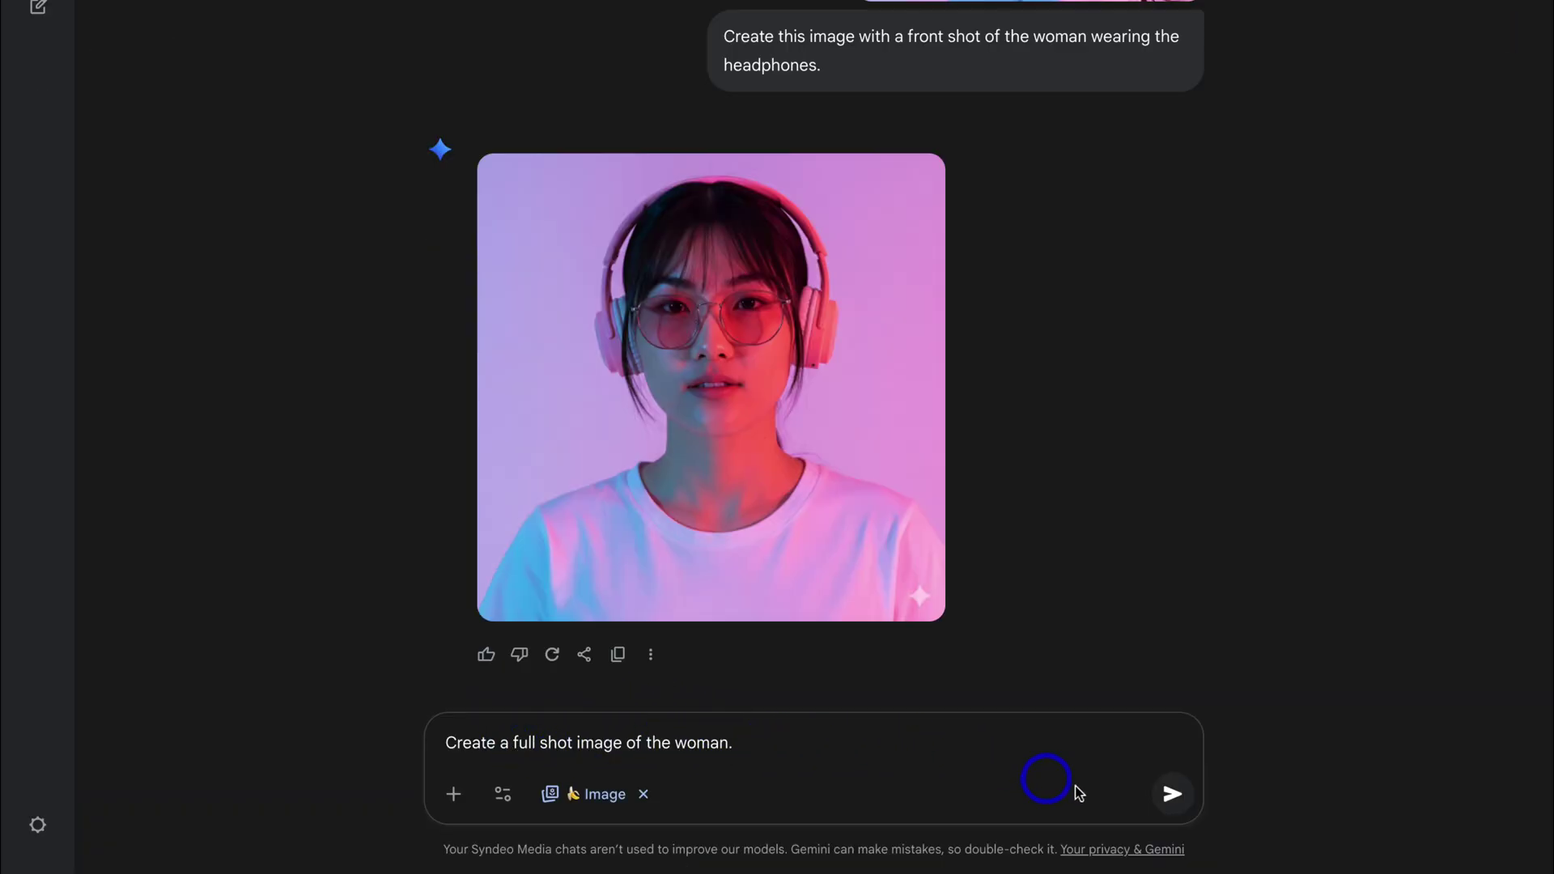
{"action": "left_click", "coordinate": [1171, 793]}
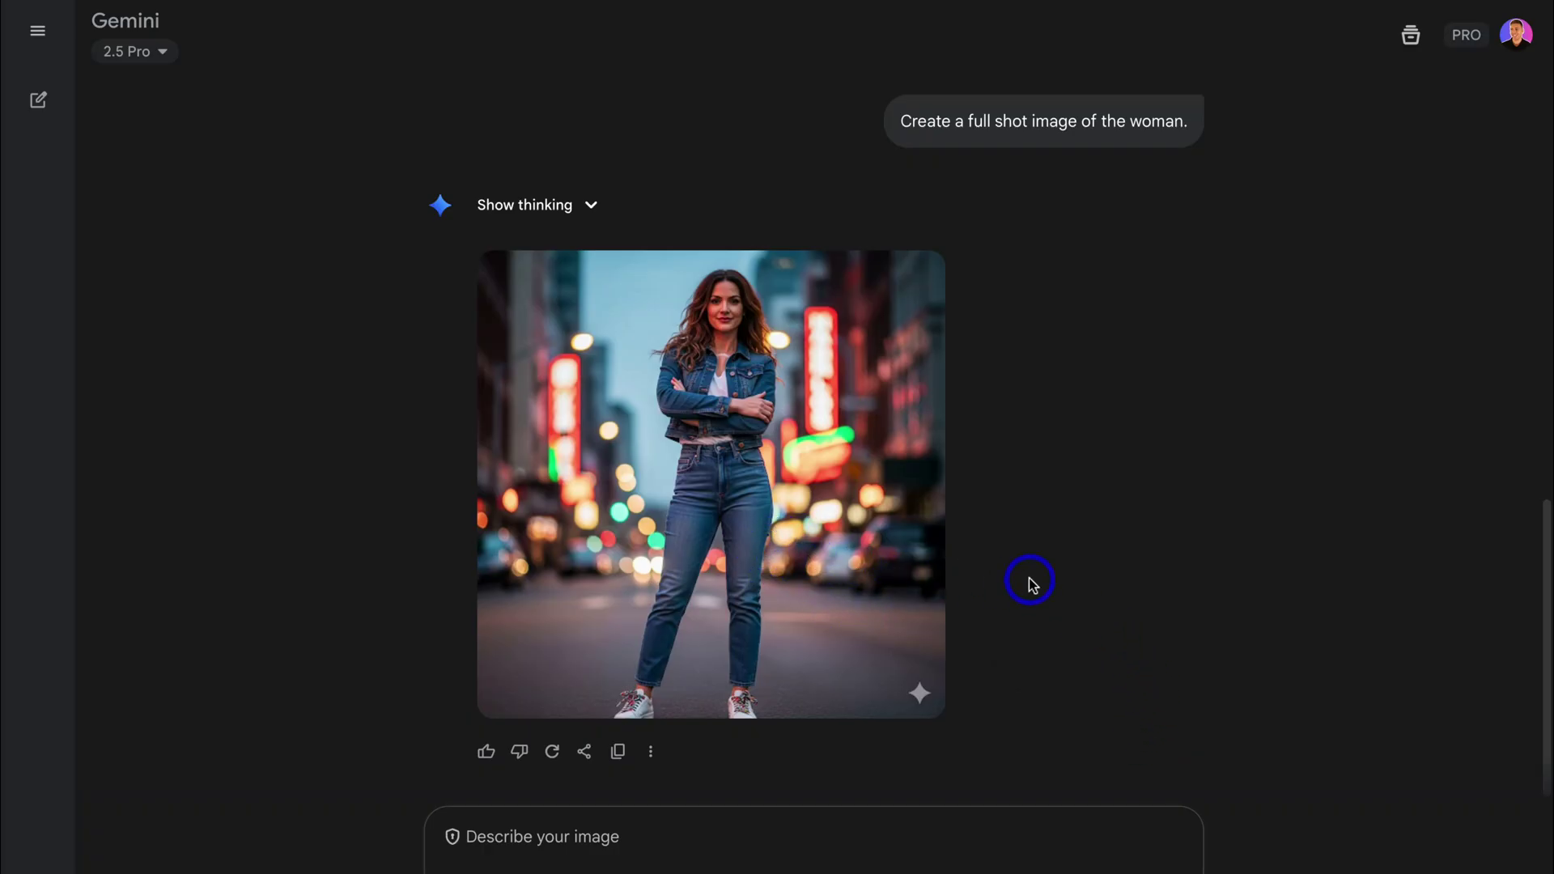
{"action": "scroll", "coordinate": [1028, 582], "scroll_direction": "up", "scroll_amount": 8}
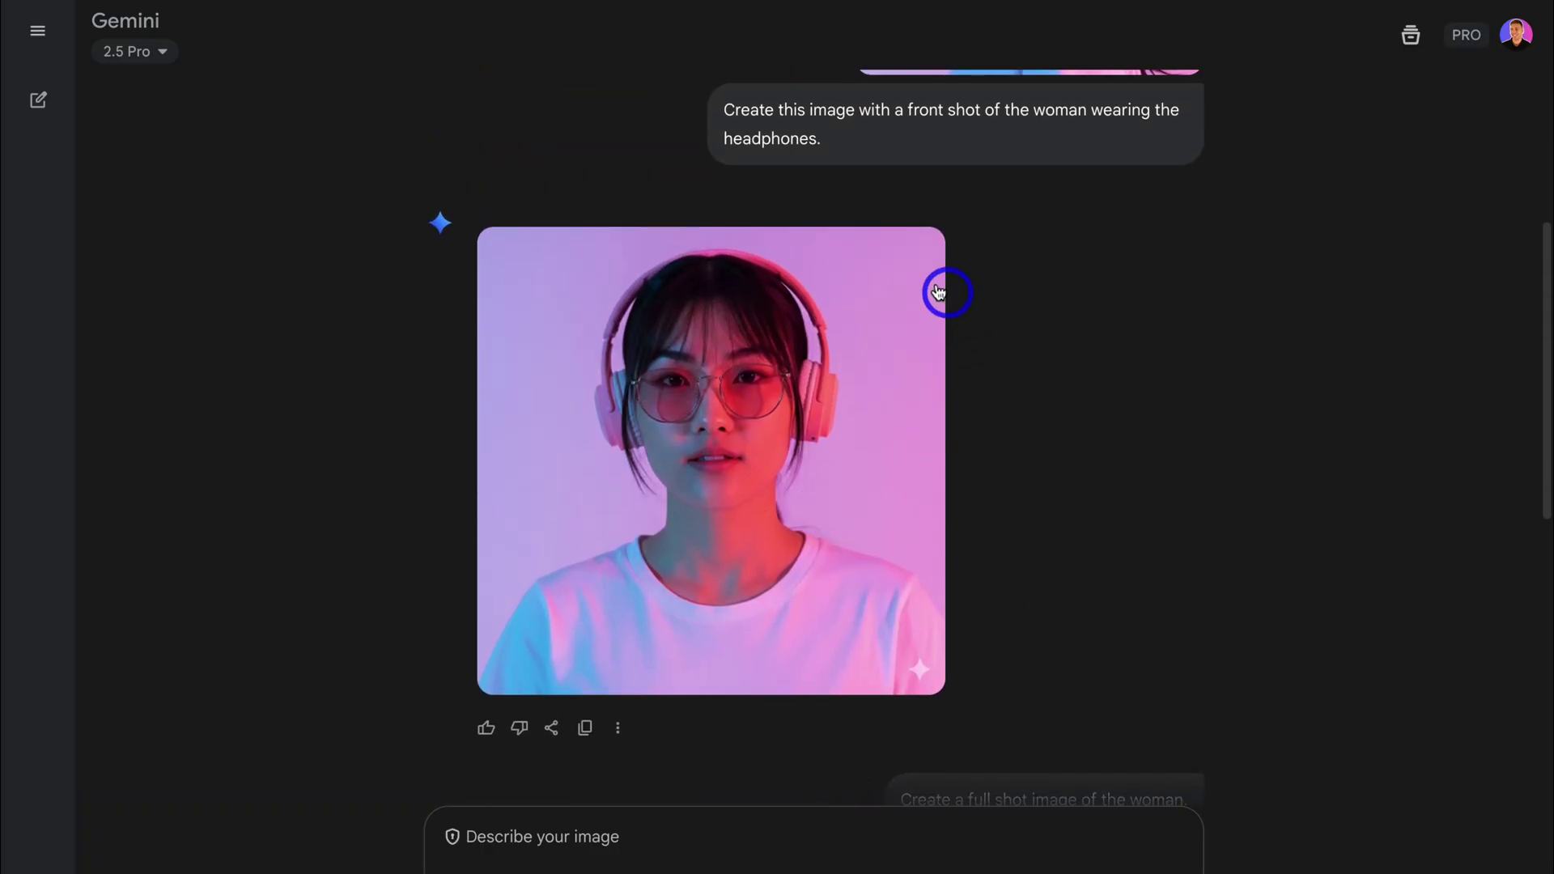
- Resend the full-shot prompt with the front-view image attached and review the full-body result
{"action": "left_click", "coordinate": [890, 279]}
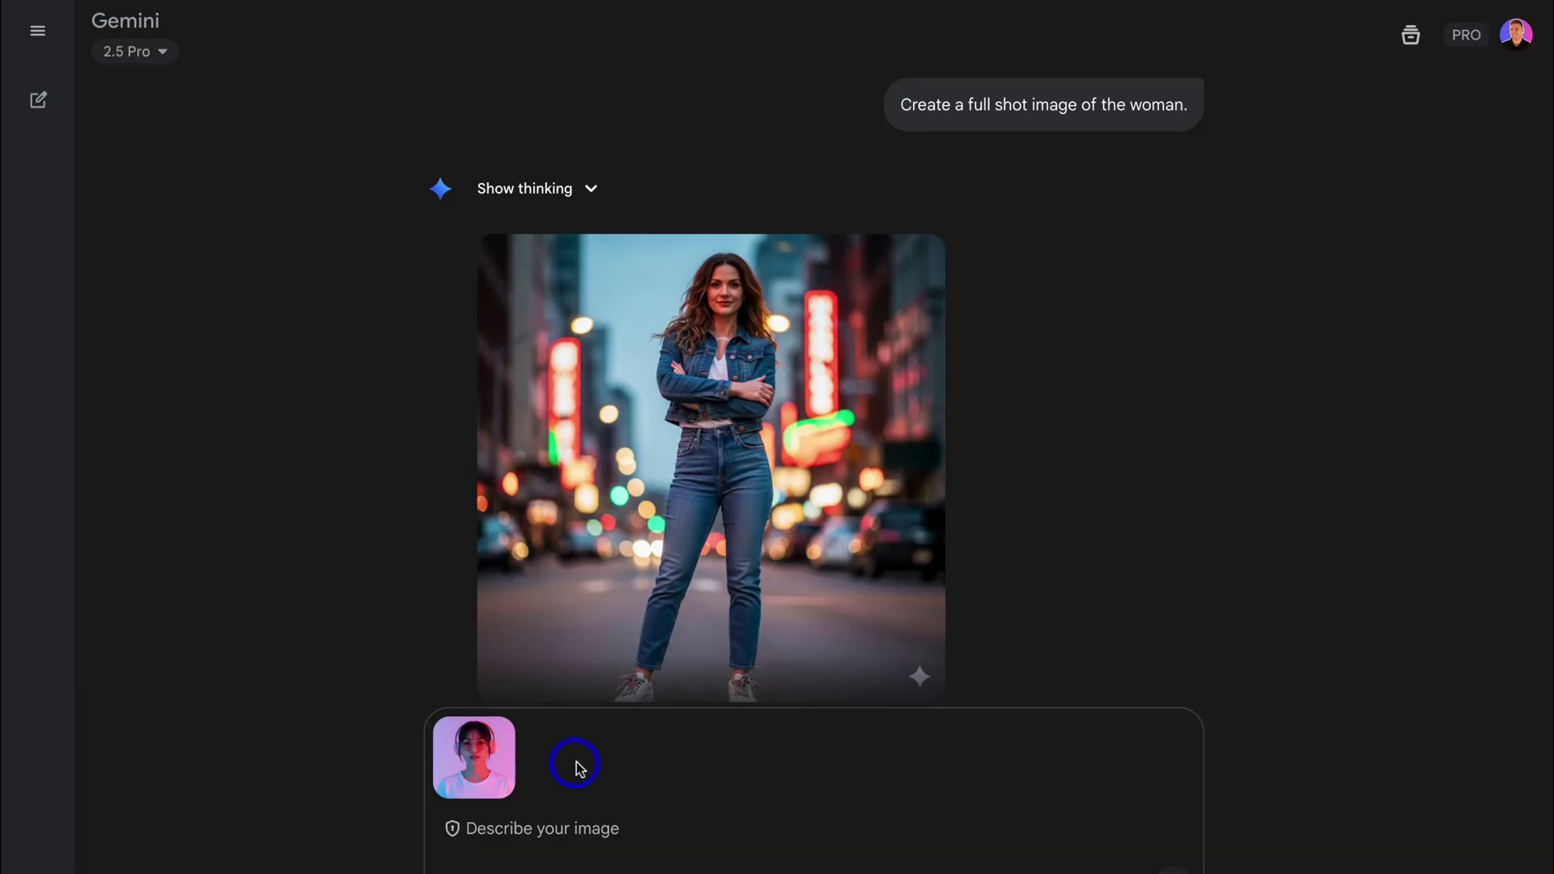
{"action": "left_click", "coordinate": [589, 838]}
{"action": "type", "text": "Create a full shot image of the woman."}
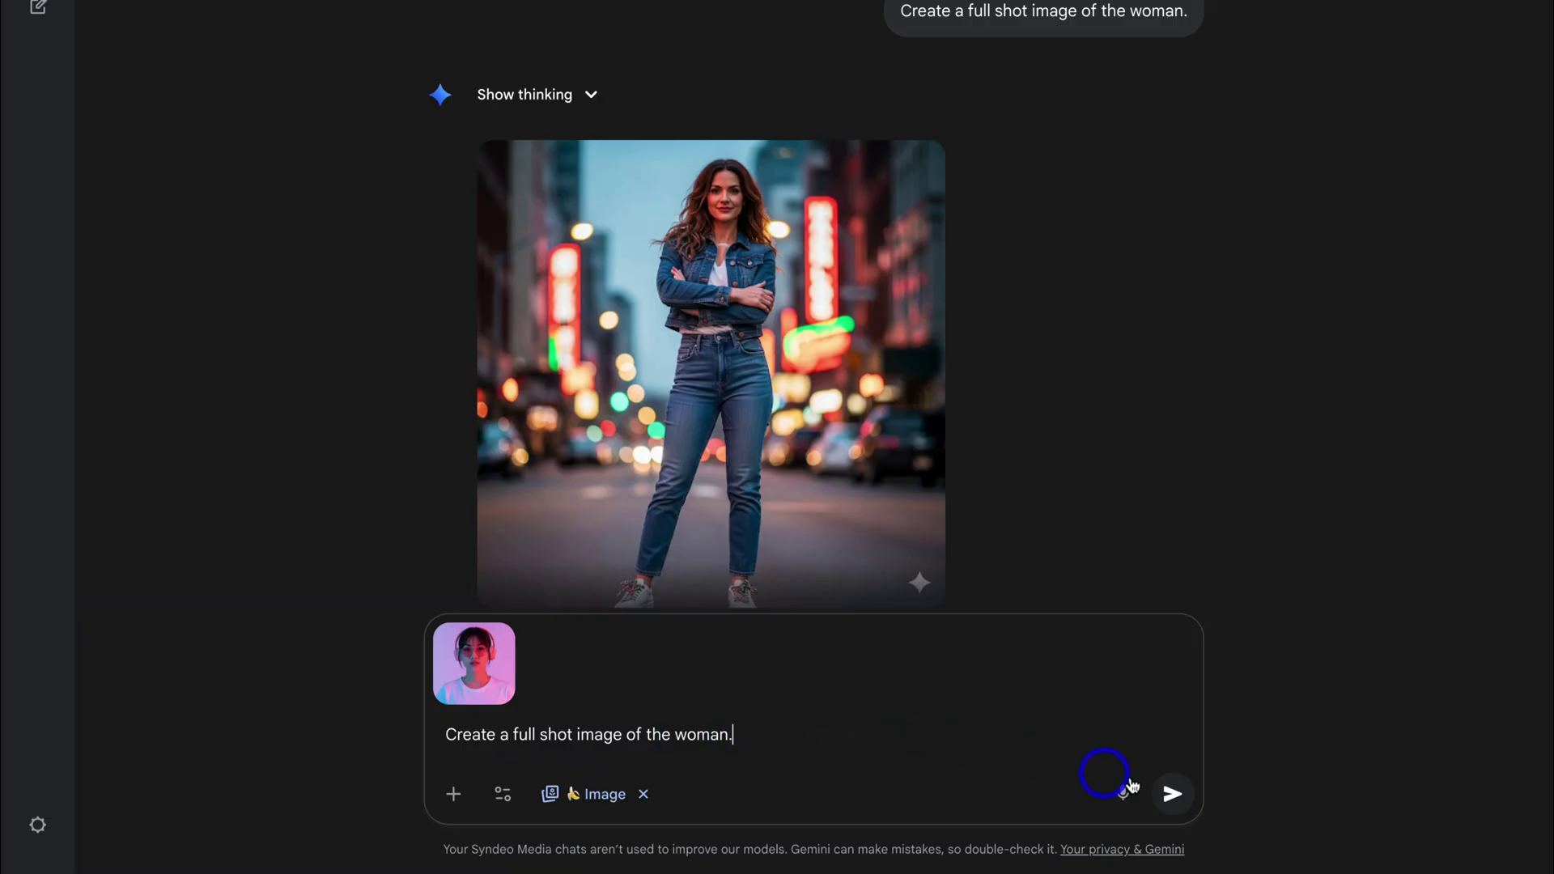
{"action": "left_click", "coordinate": [1172, 793]}
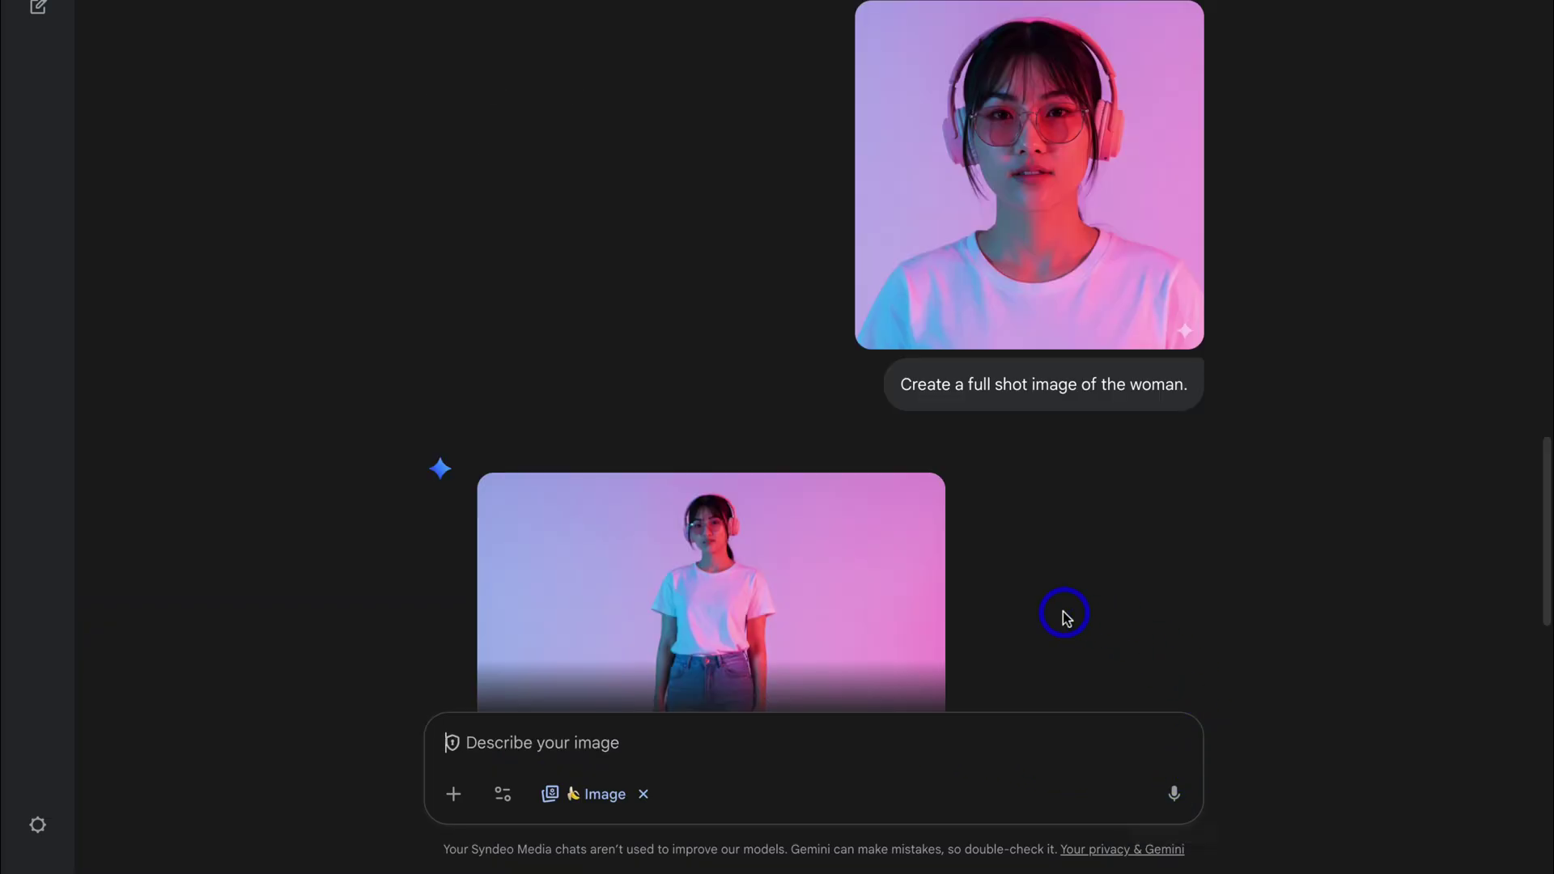
{"action": "scroll", "coordinate": [1065, 617], "scroll_direction": "down", "scroll_amount": 2}
{"action": "scroll", "coordinate": [1065, 618], "scroll_direction": "down", "scroll_amount": 2}
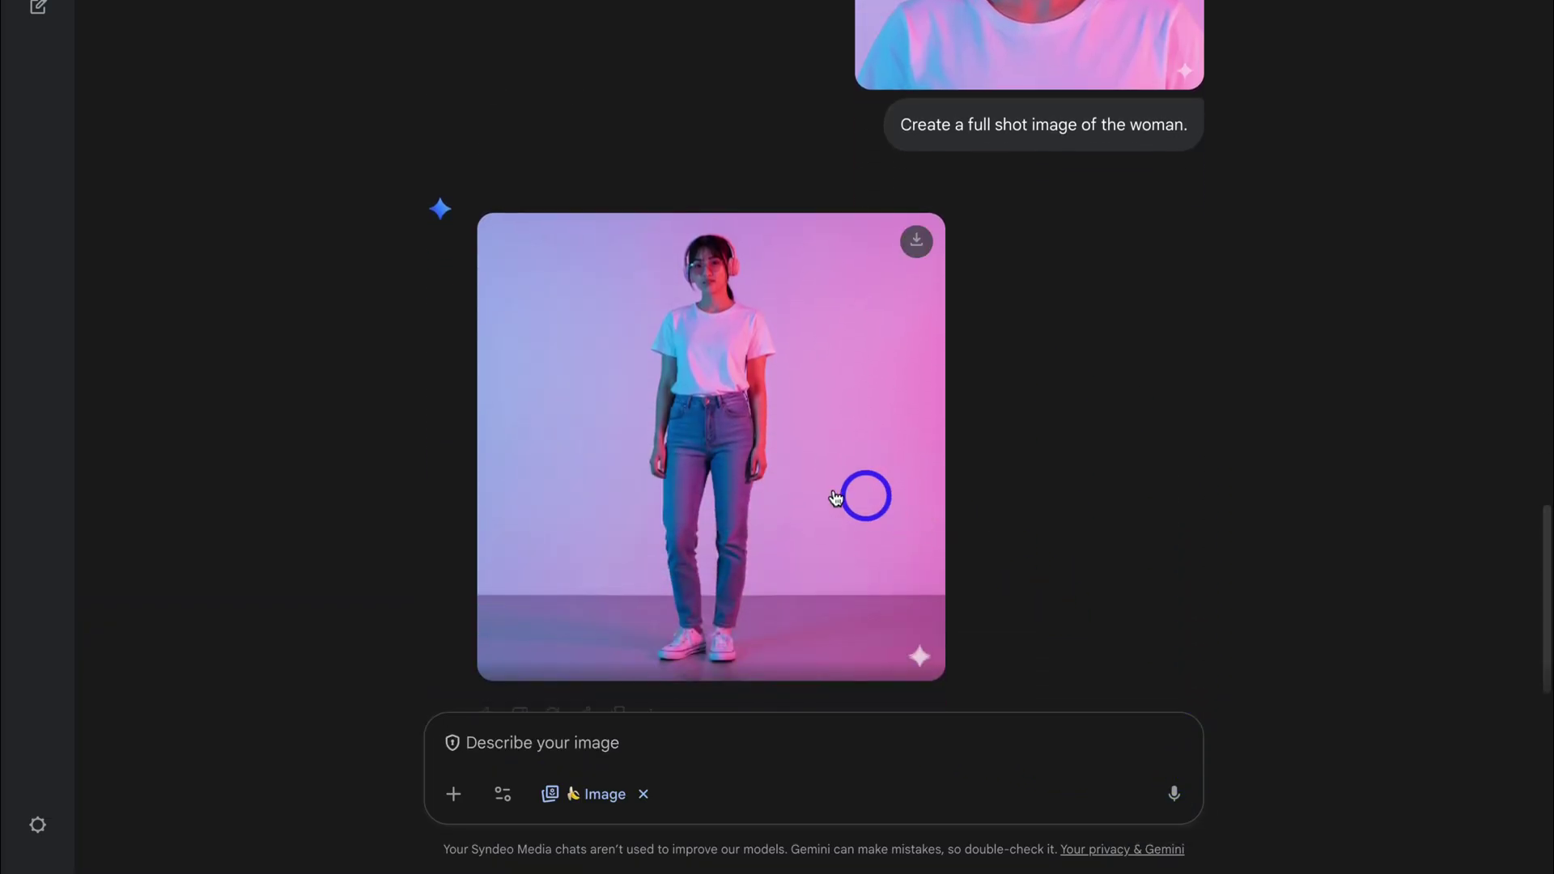
{"action": "scroll", "coordinate": [823, 488], "scroll_direction": "up", "scroll_amount": 1}
{"action": "scroll", "coordinate": [822, 550], "scroll_direction": "up", "scroll_amount": 1}
{"action": "scroll", "coordinate": [866, 534], "scroll_direction": "down", "scroll_amount": 1}
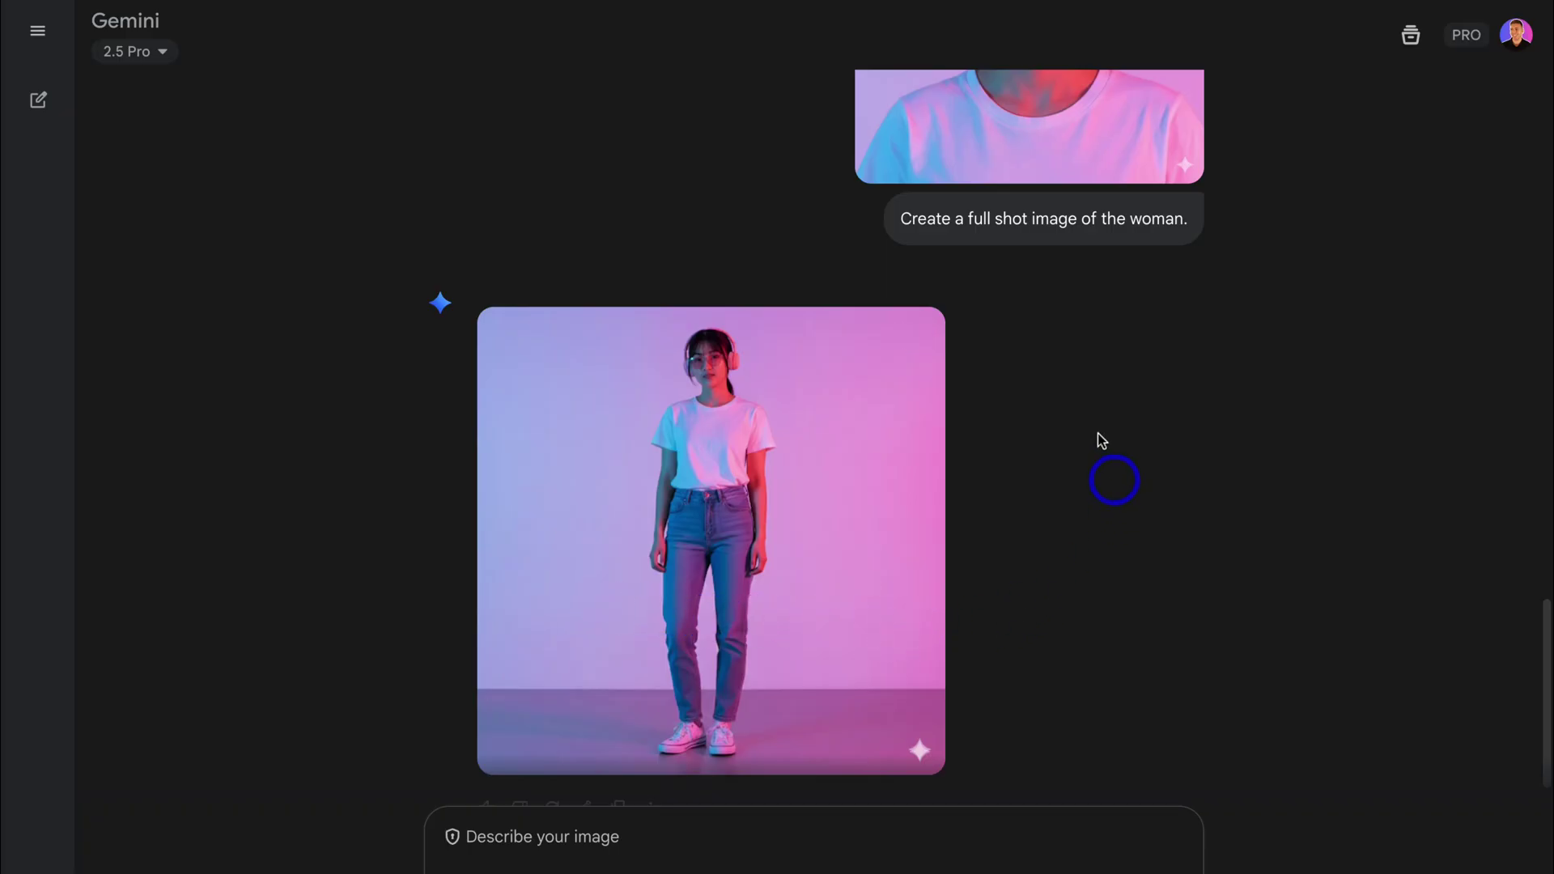
{"action": "scroll", "coordinate": [1058, 556], "scroll_direction": "down", "scroll_amount": 1}
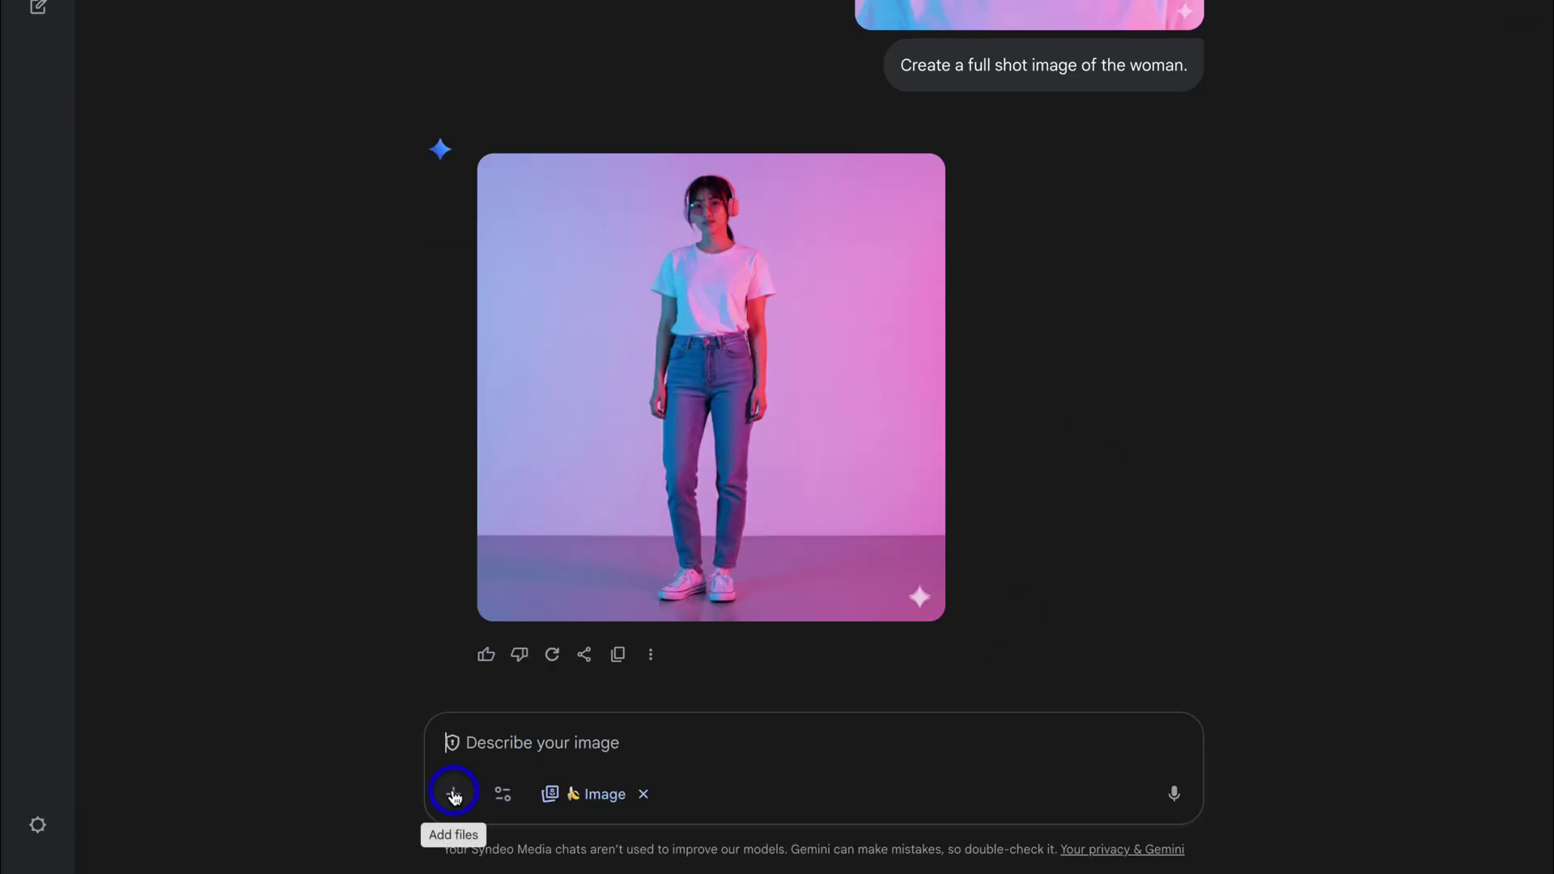
- Attach the full-body image and send the pasted New York street prompt
{"action": "left_click", "coordinate": [453, 873]}
{"action": "left_click", "coordinate": [639, 645]}
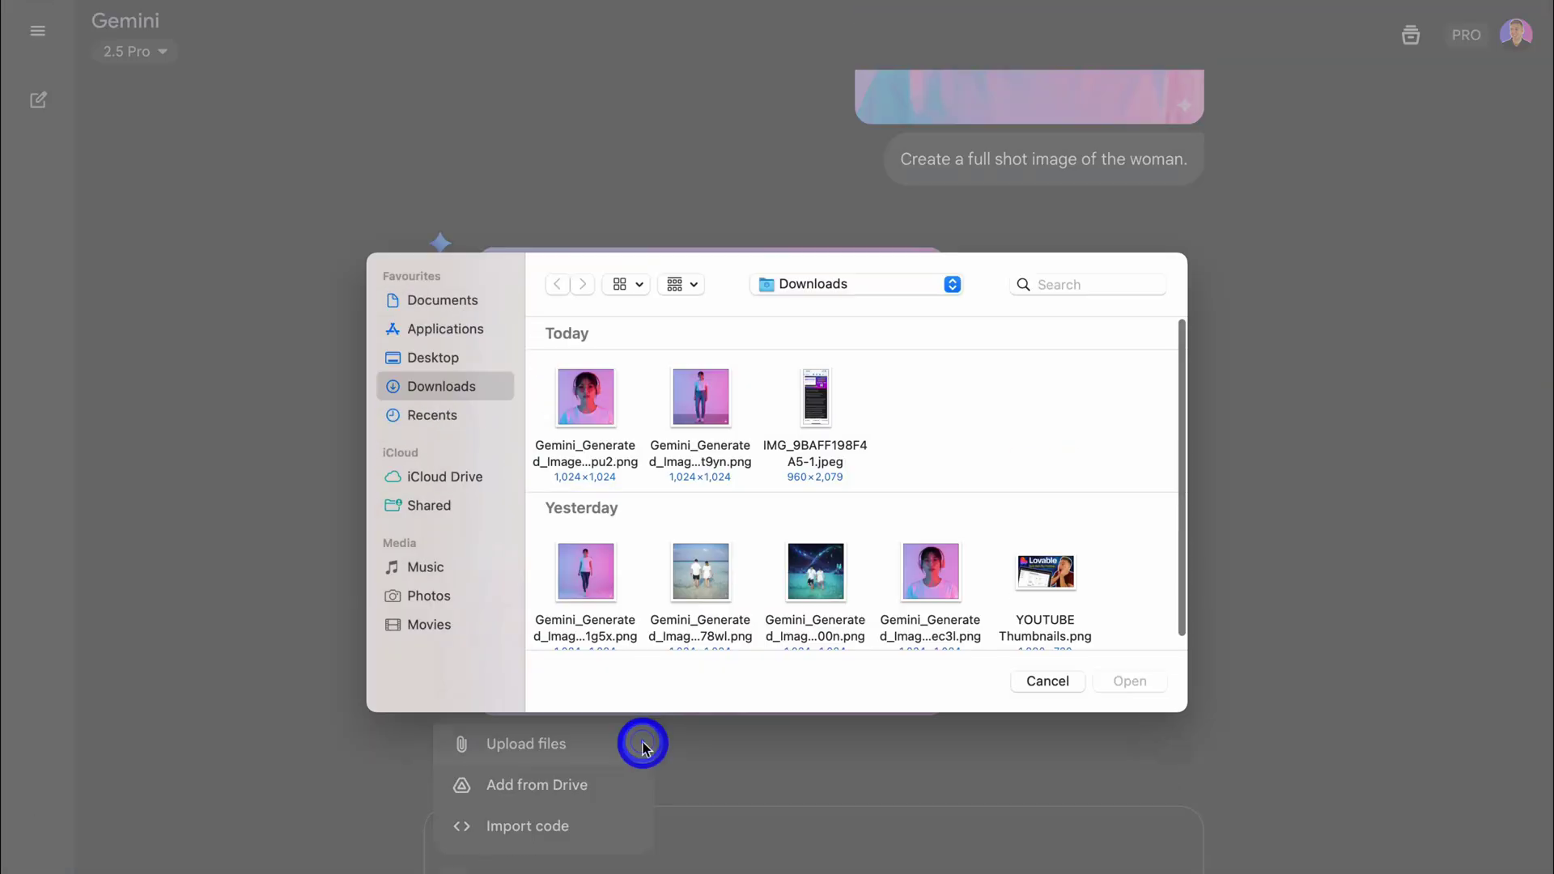
{"action": "left_click", "coordinate": [699, 296]}
{"action": "left_click", "coordinate": [1125, 559]}
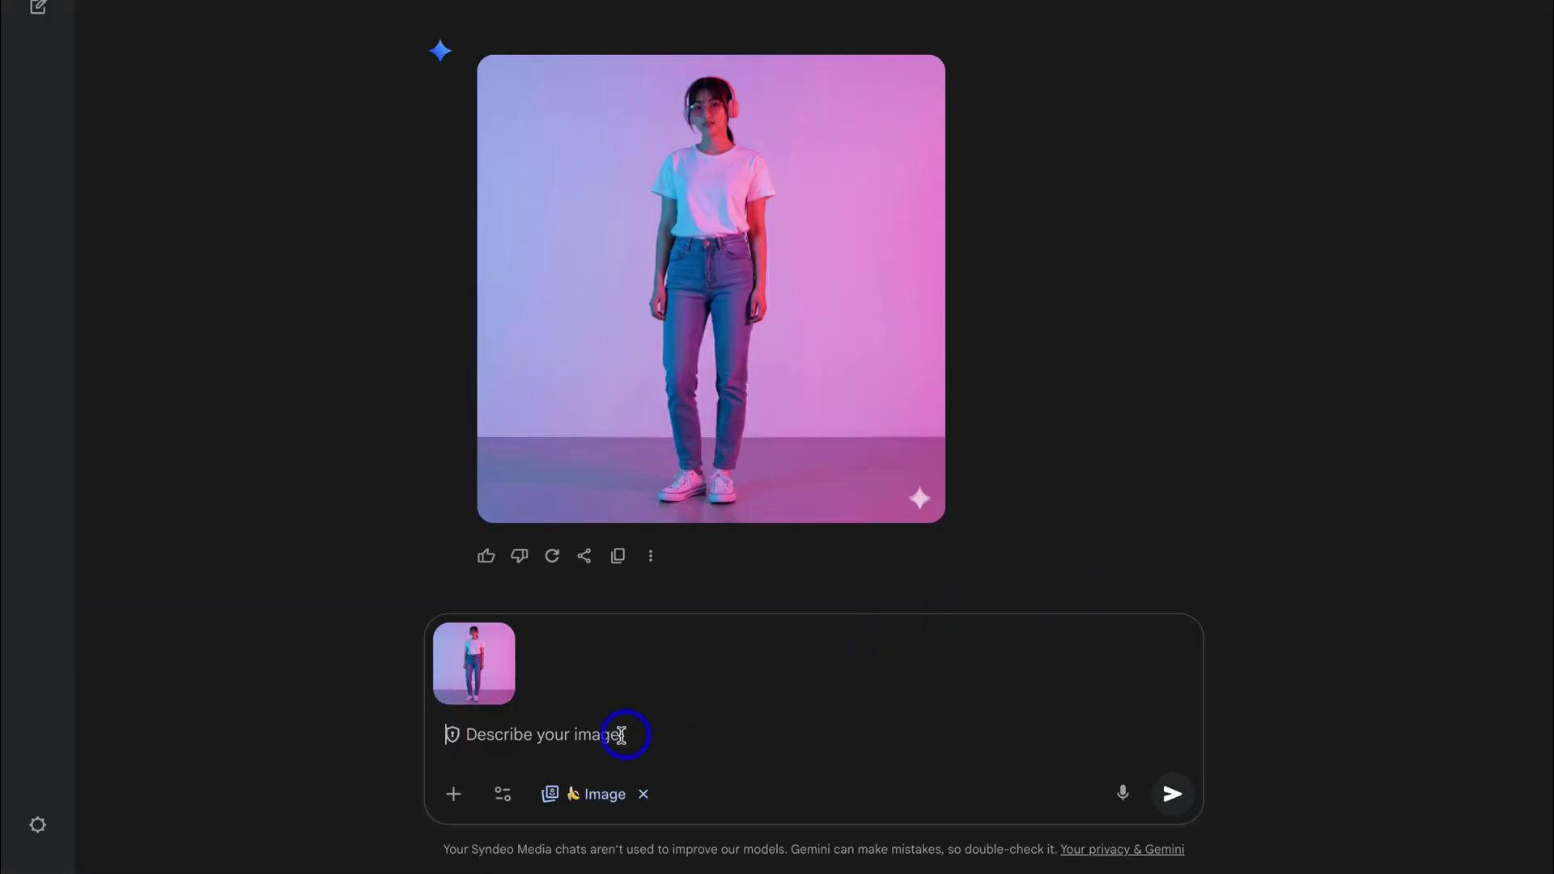
{"action": "type", "text": "Remove the background and replace with a busy street in New York. Make her stand in the middle of the road while people are walking past her. She is the only person in focus in the shot. Make the shot a top half body shot so you can see her headphones clearly."}
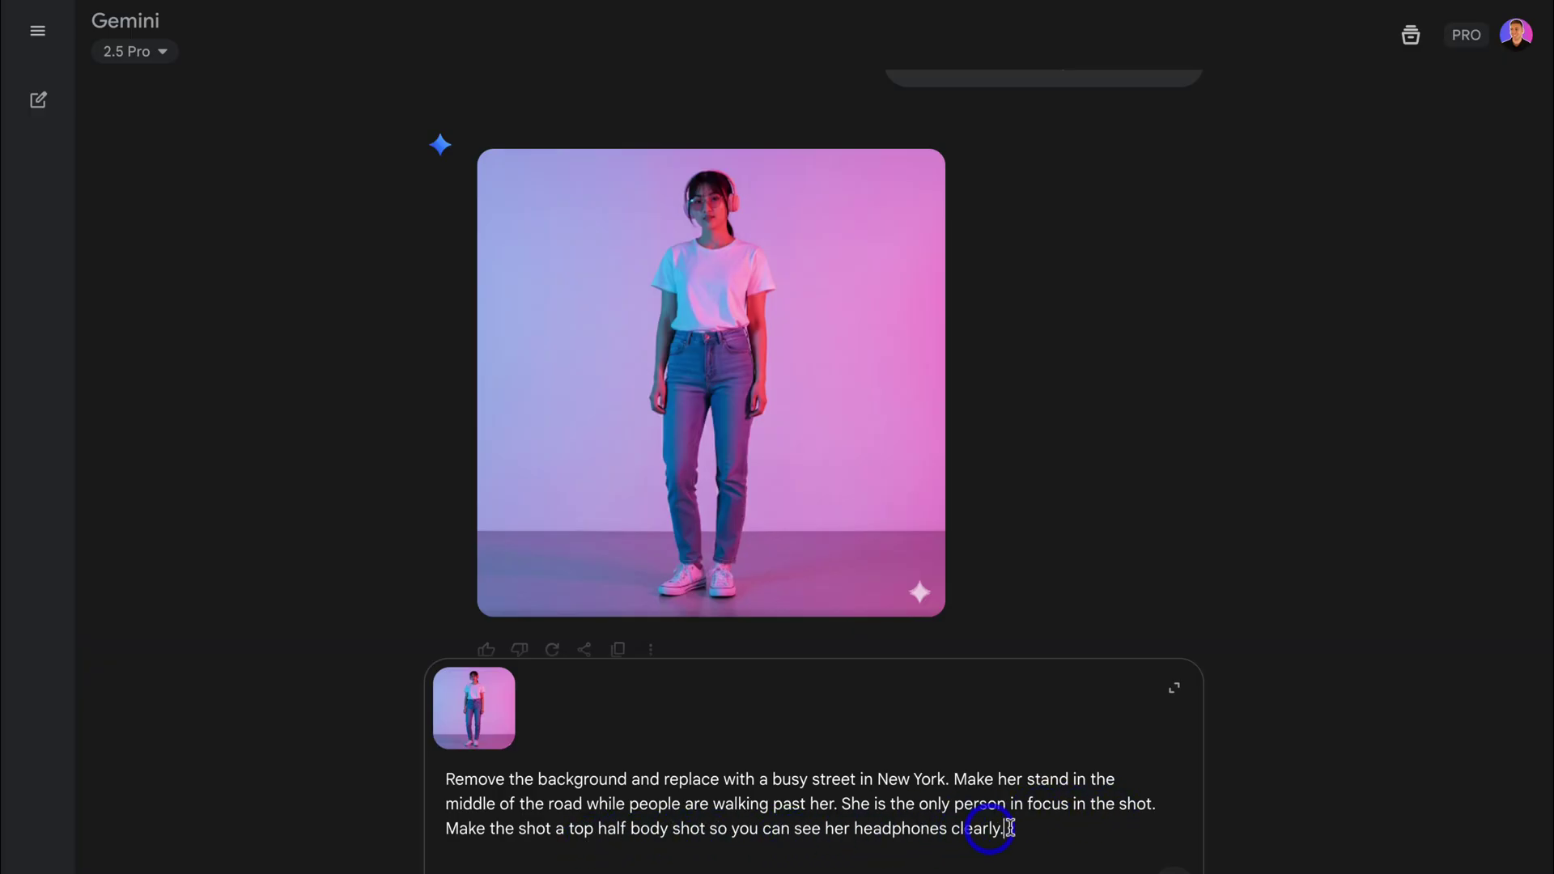
{"action": "left_click", "coordinate": [1172, 794]}
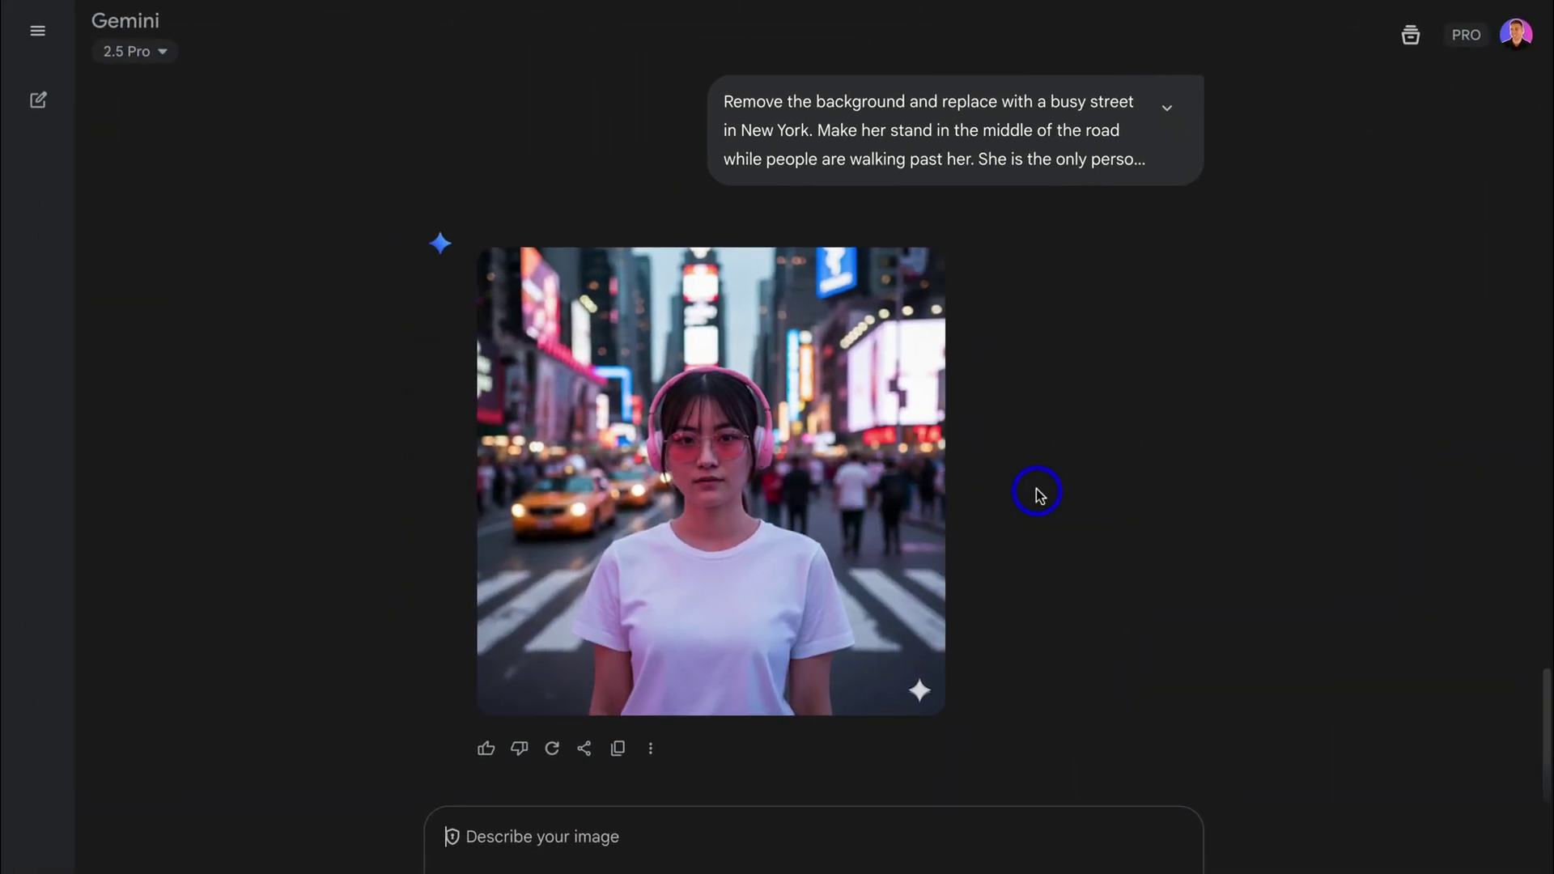
- Expand the New York street prompt bubble to reveal its full text, then scroll down
{"action": "mouse_move", "coordinate": [910, 474]}
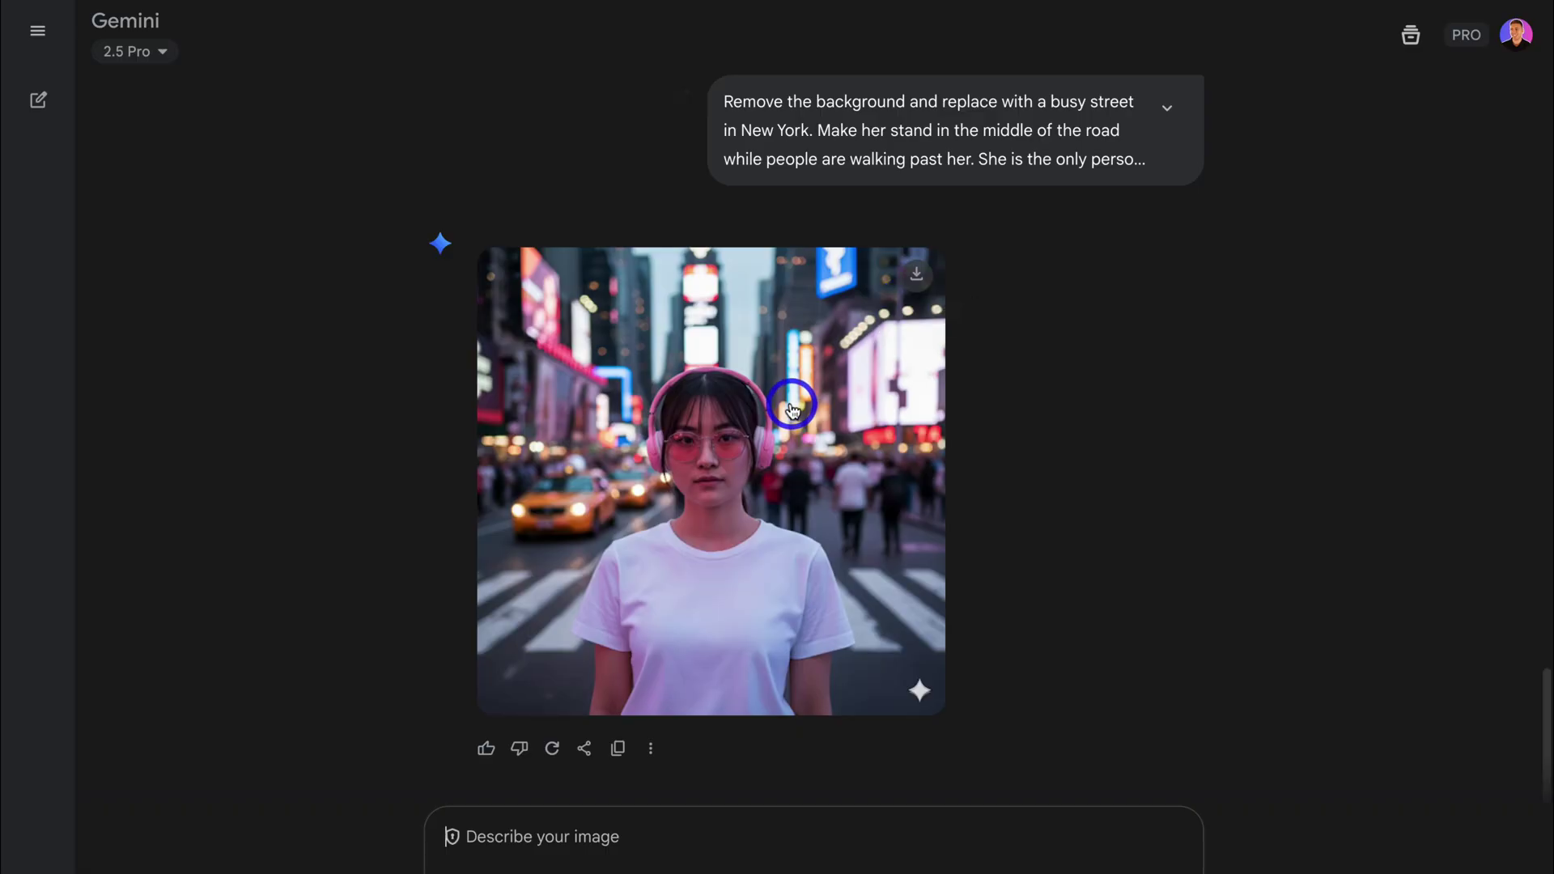
{"action": "left_click", "coordinate": [1166, 112]}
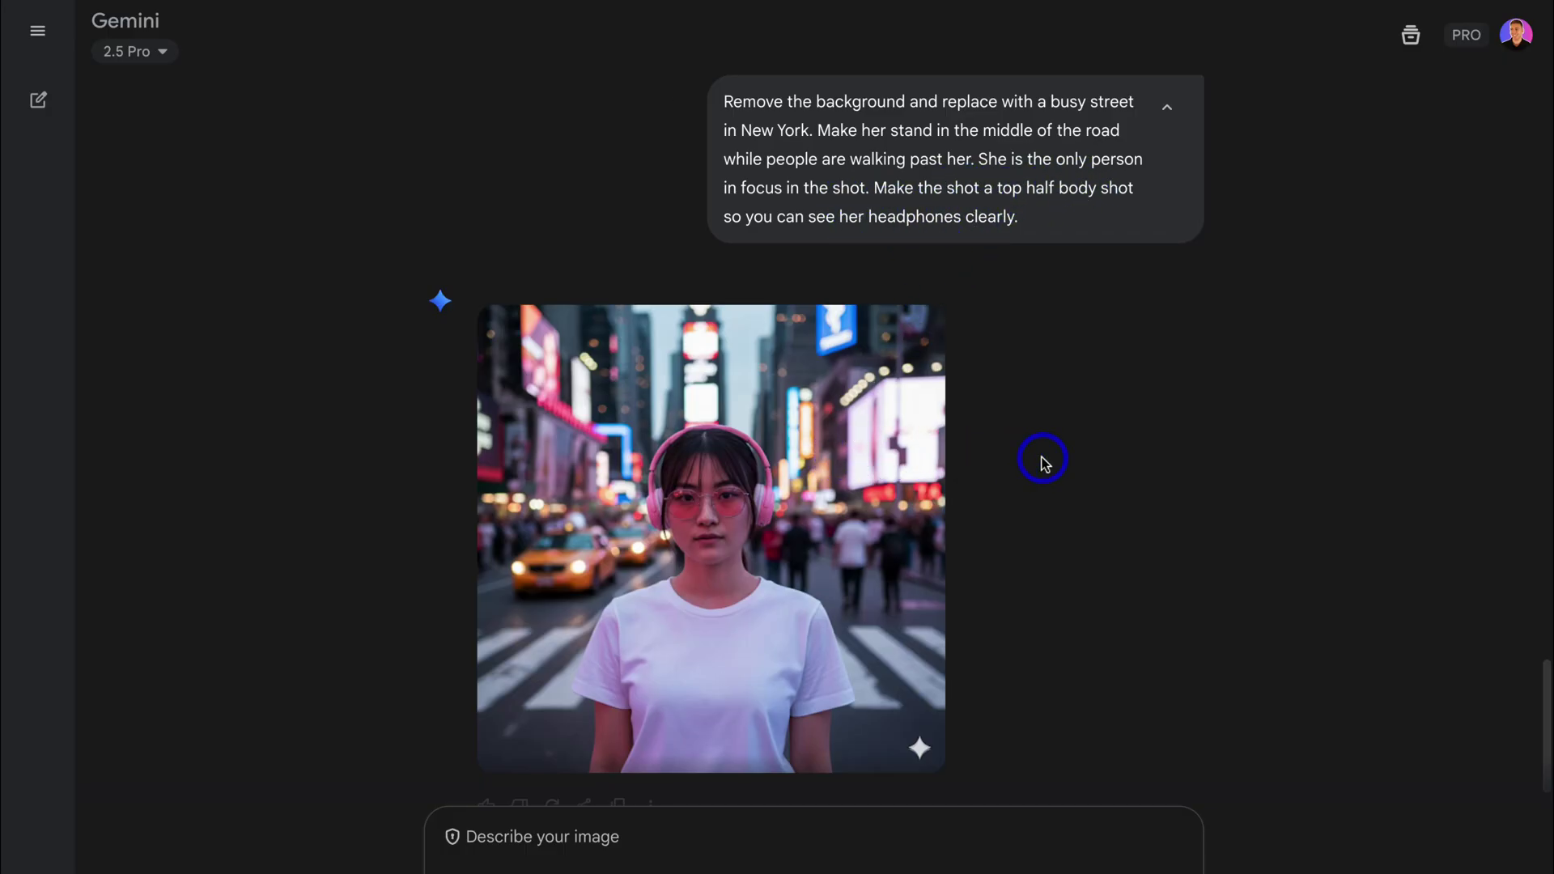
{"action": "scroll", "coordinate": [1042, 461], "scroll_direction": "down", "scroll_amount": 1}
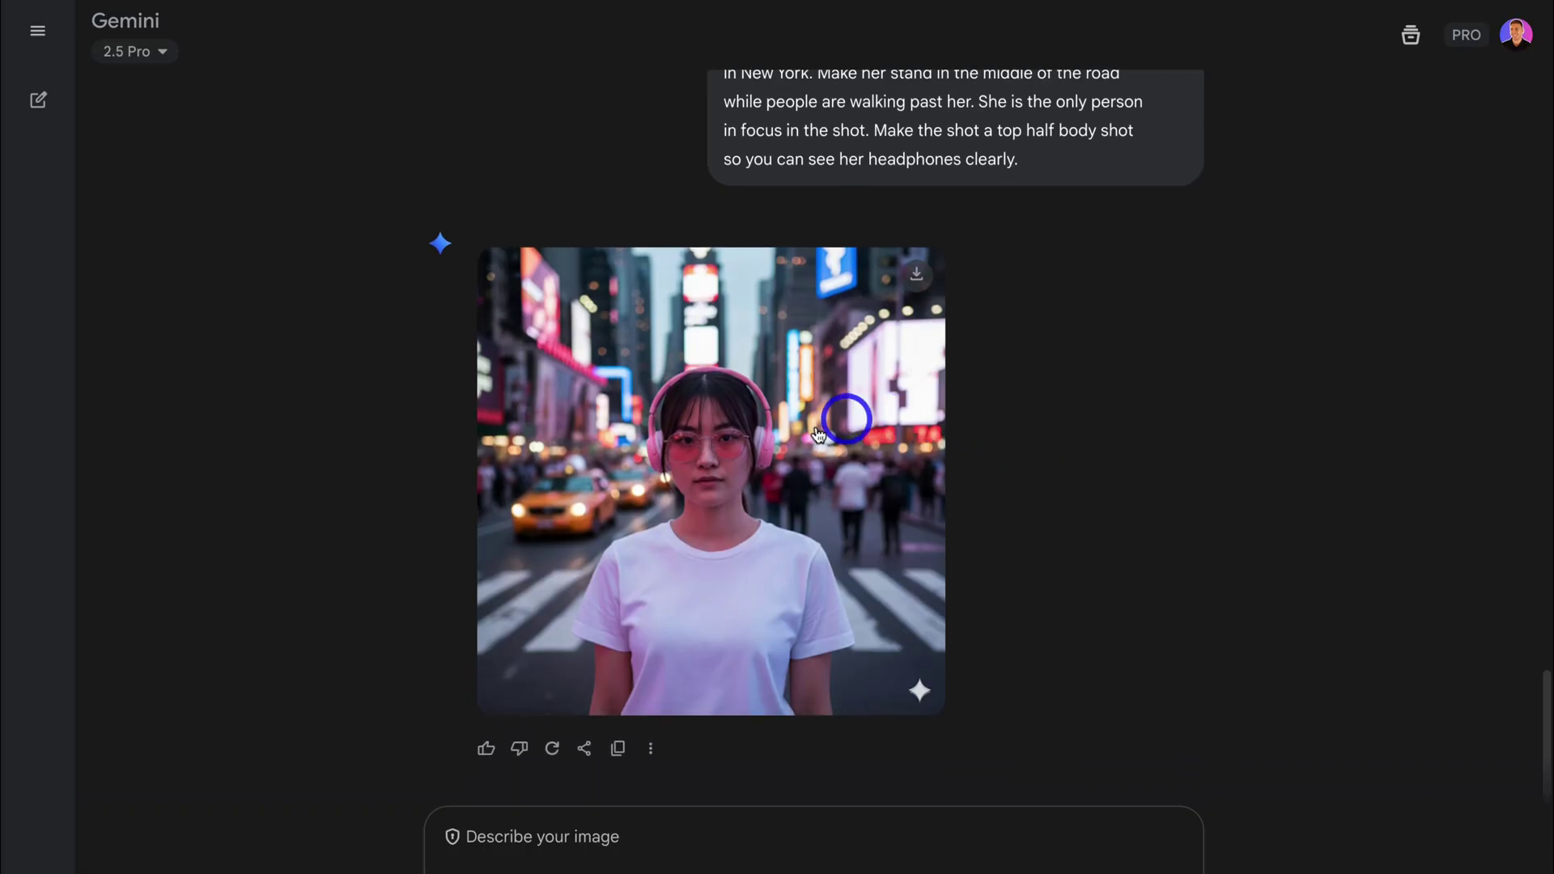
{"action": "scroll", "coordinate": [1035, 465], "scroll_direction": "down", "scroll_amount": 1}
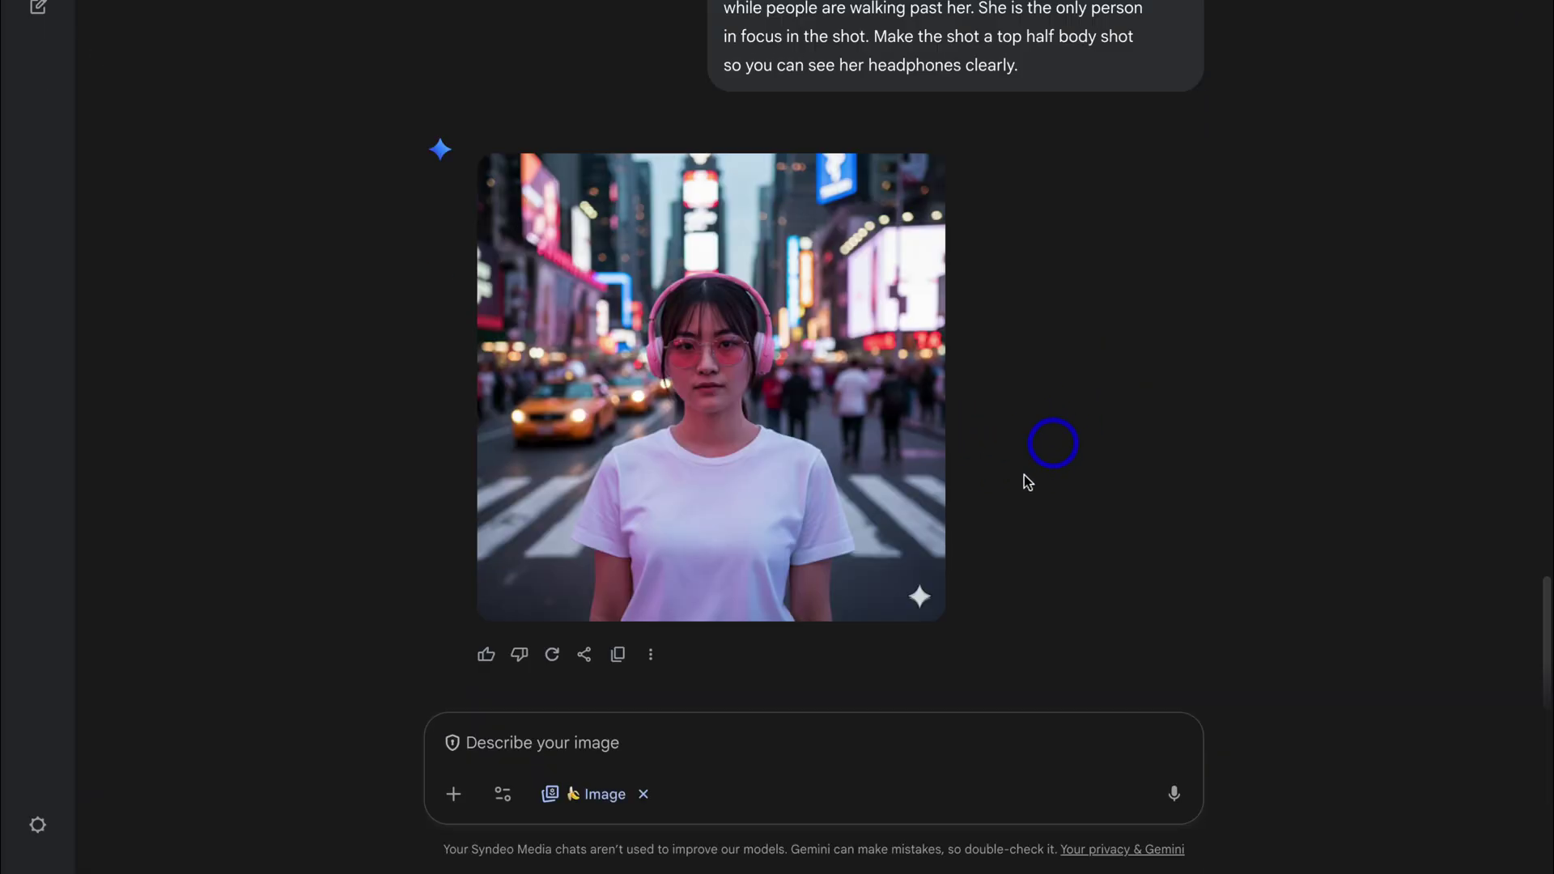
- Attach the New York street image and send the close-up prompt
{"action": "left_click", "coordinate": [456, 794]}
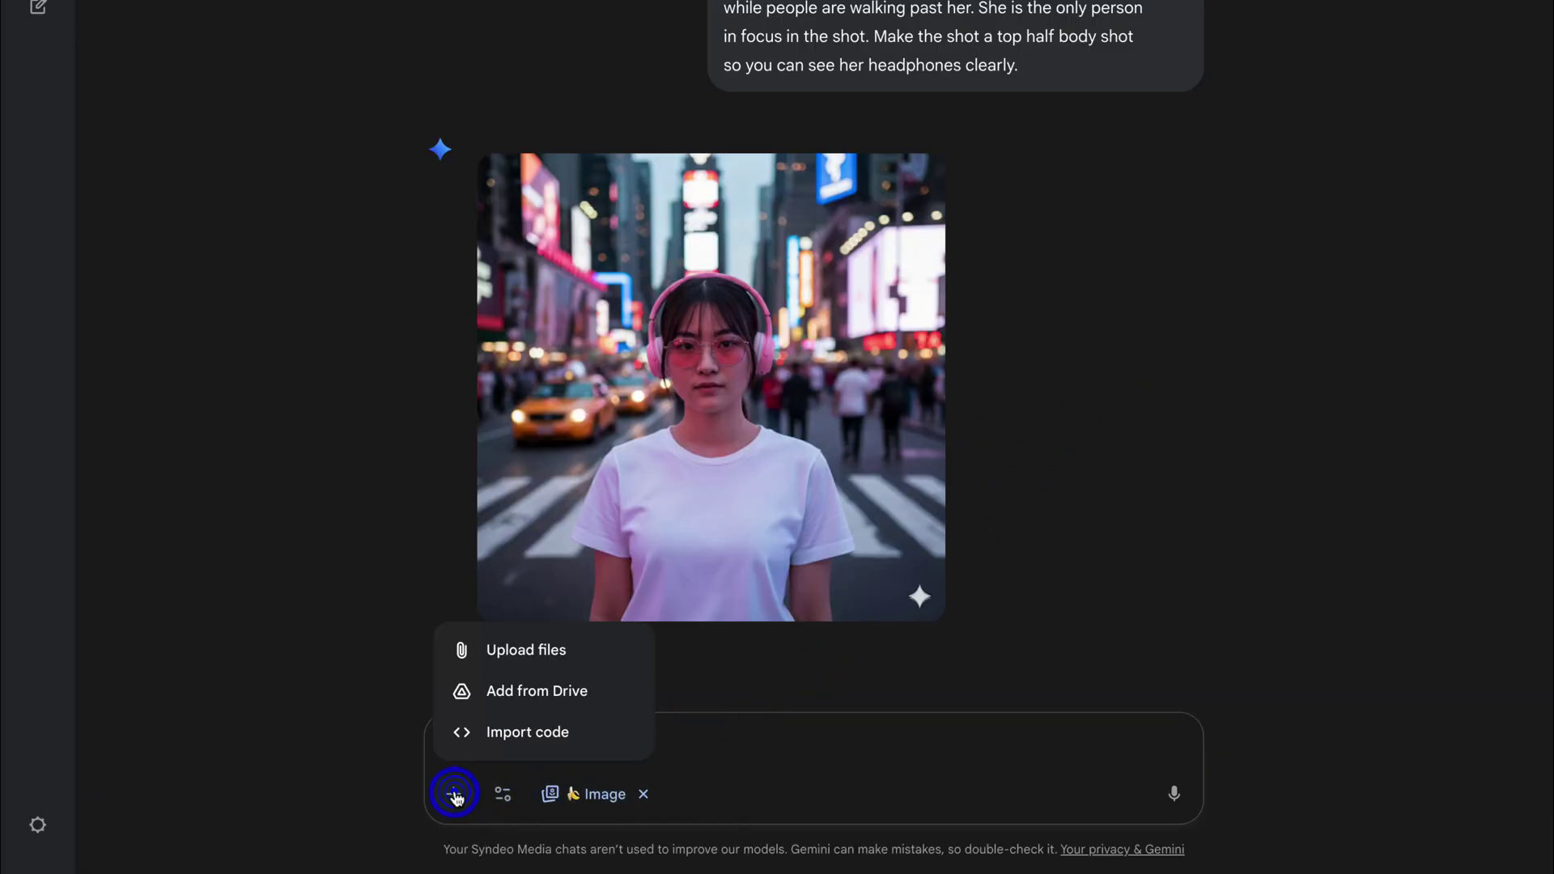
{"action": "left_click", "coordinate": [521, 645]}
{"action": "left_click", "coordinate": [700, 333]}
{"action": "left_click", "coordinate": [1129, 681]}
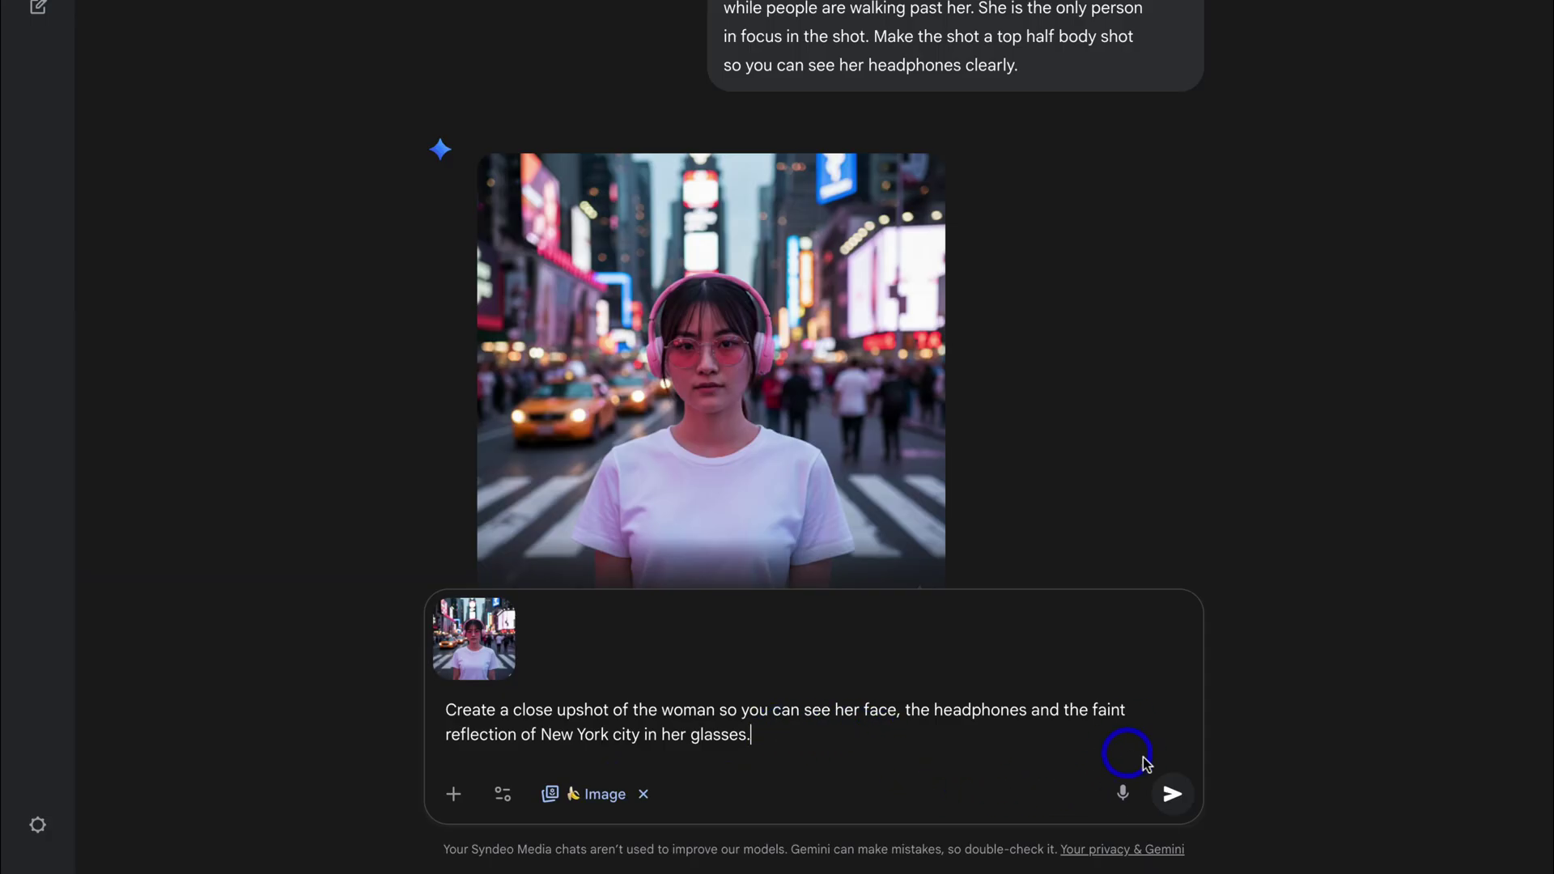
{"action": "left_click", "coordinate": [1173, 794]}
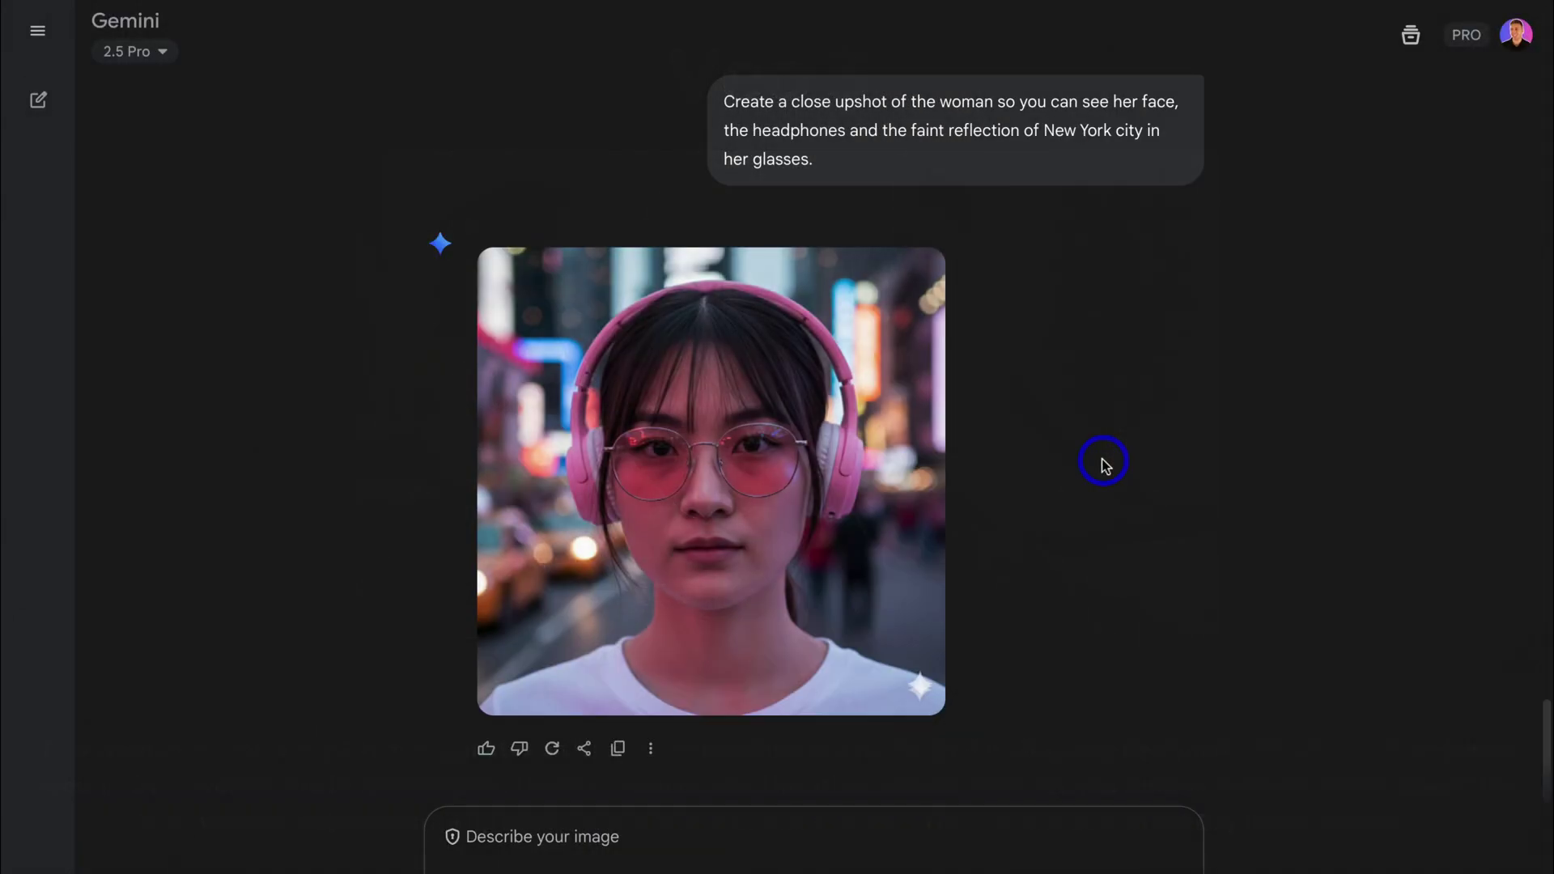
- Attach the New York street image to the prompt box
{"action": "left_click", "coordinate": [453, 794]}
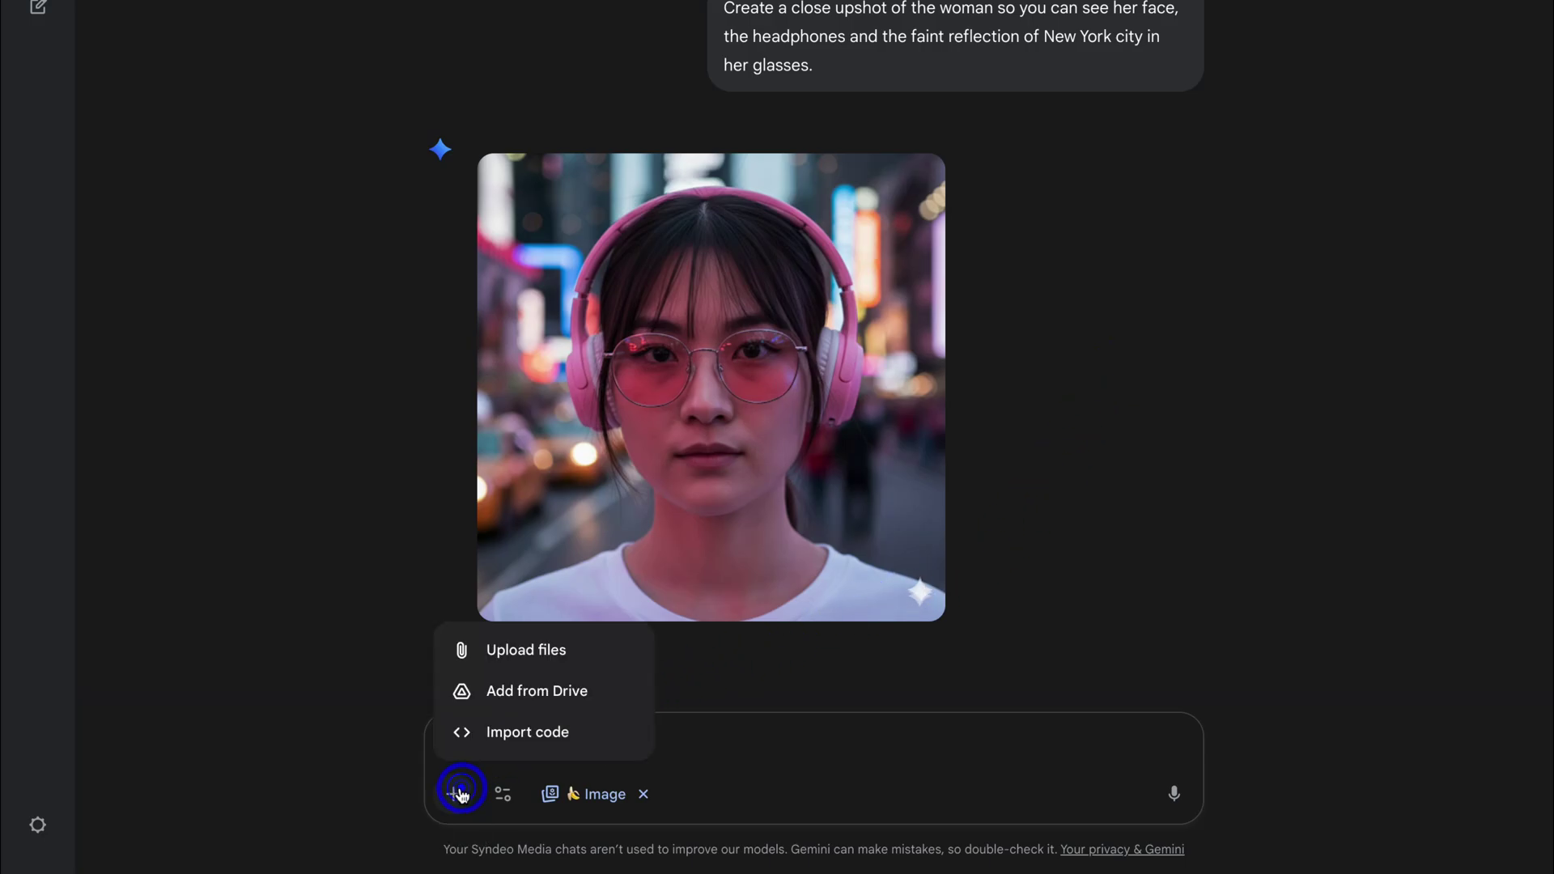
{"action": "left_click", "coordinate": [561, 652]}
{"action": "left_click", "coordinate": [718, 320]}
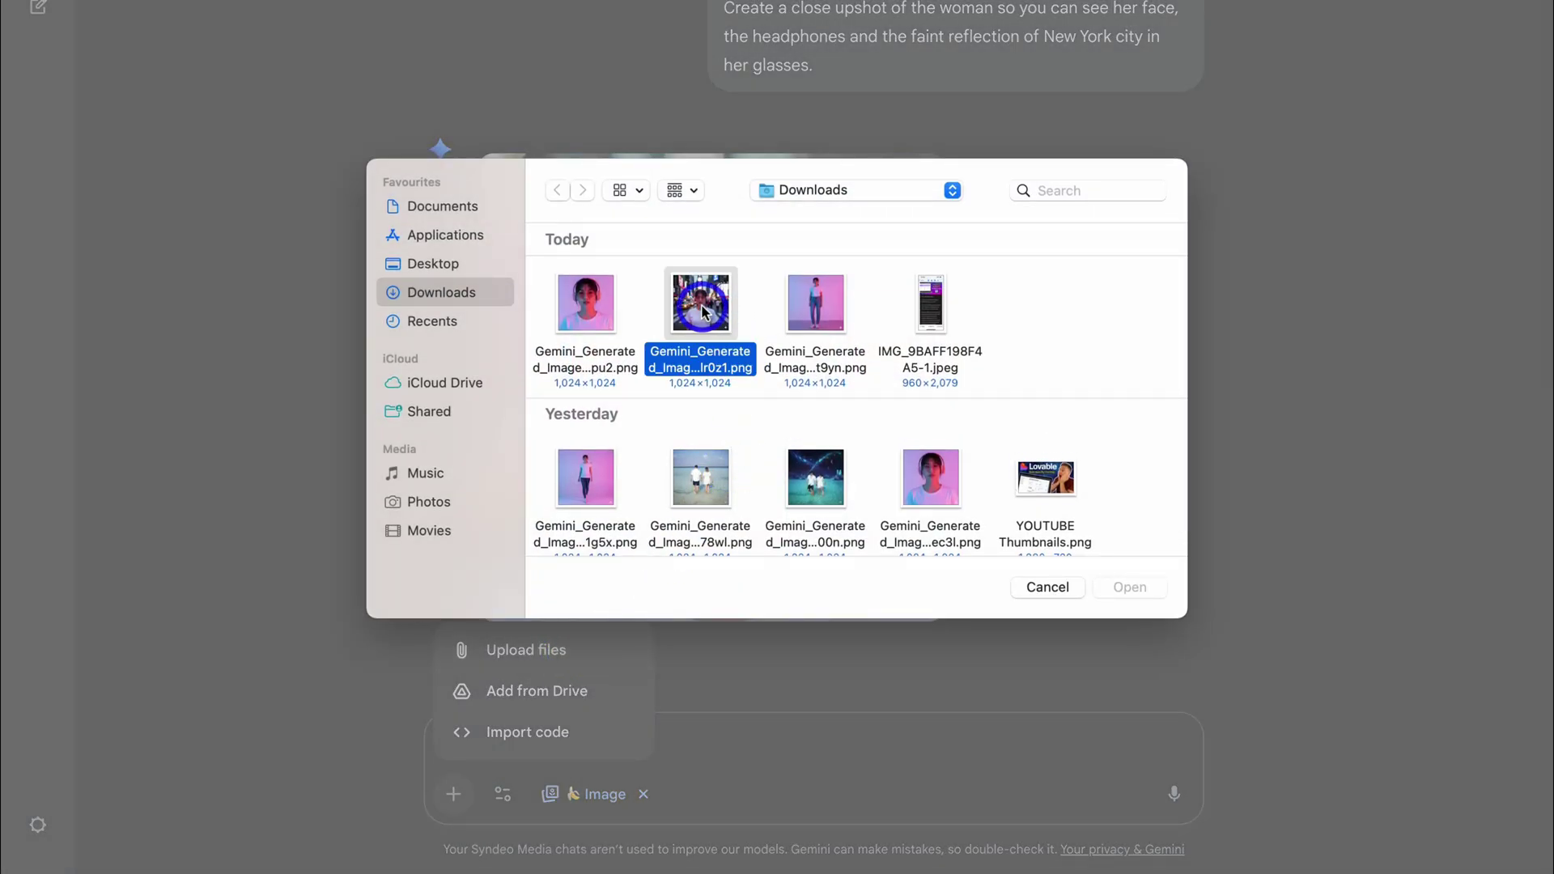
{"action": "left_click", "coordinate": [1120, 591]}
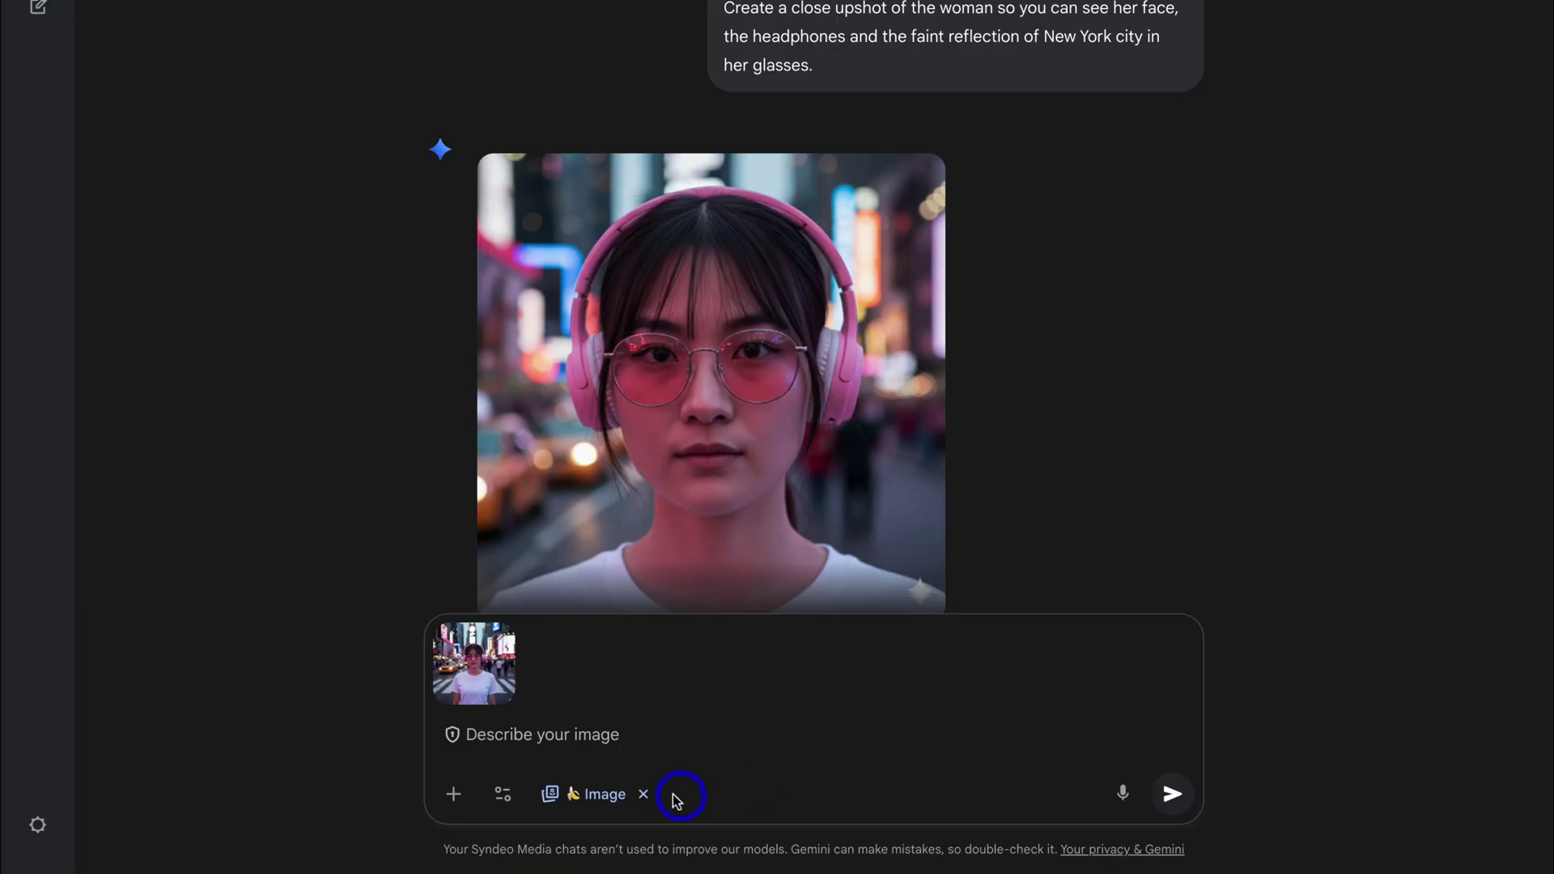
- Replace image generation with Create videos with Veo in a new chat
{"action": "left_click", "coordinate": [643, 794]}
{"action": "left_click", "coordinate": [528, 795]}
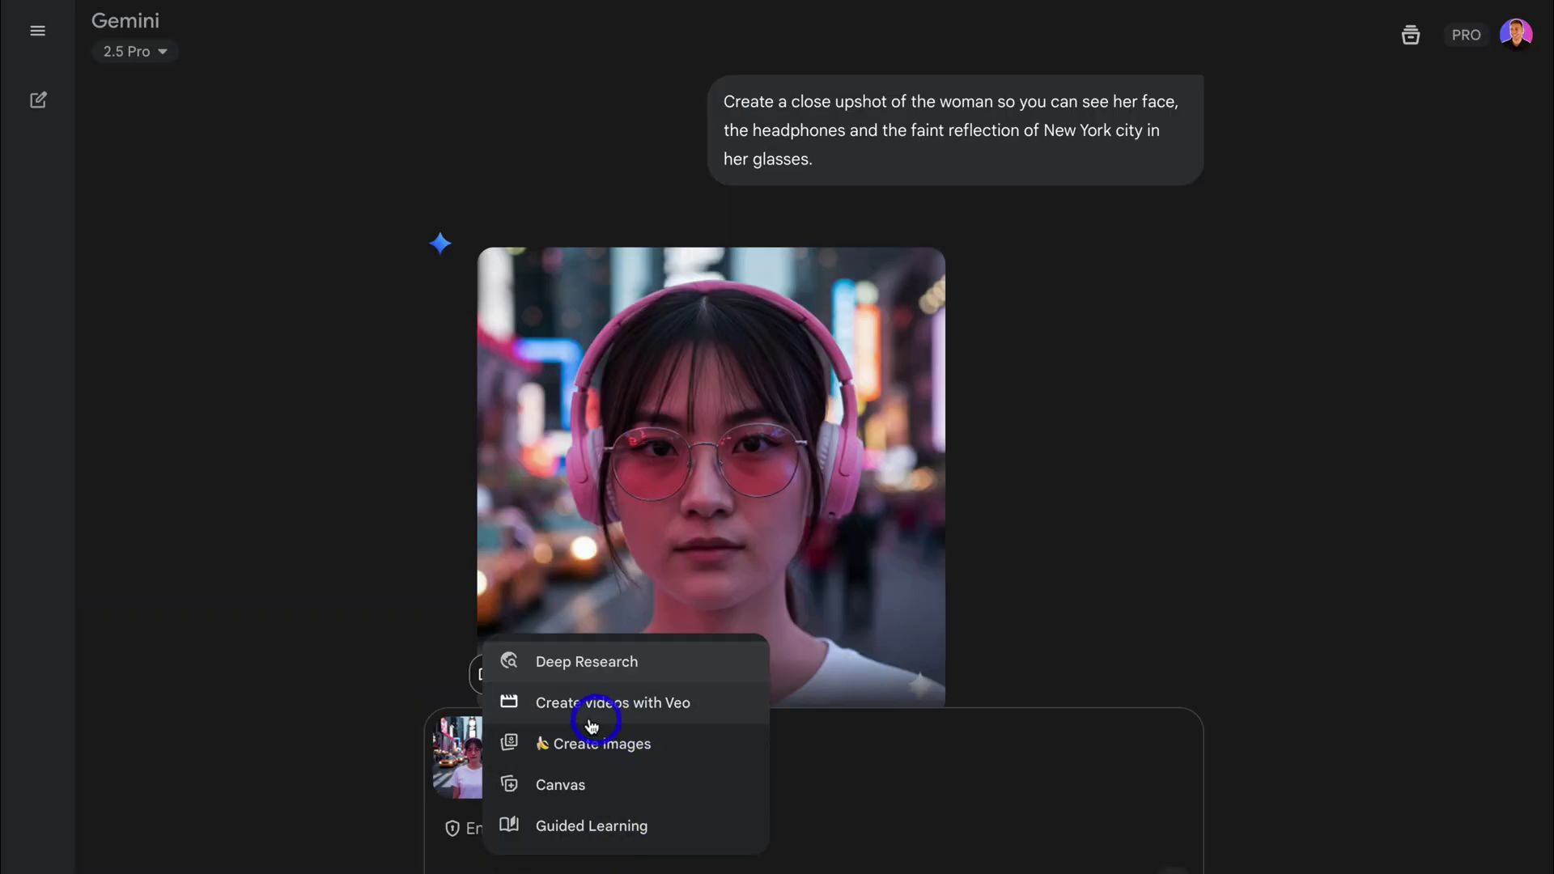
{"action": "left_click", "coordinate": [709, 706]}
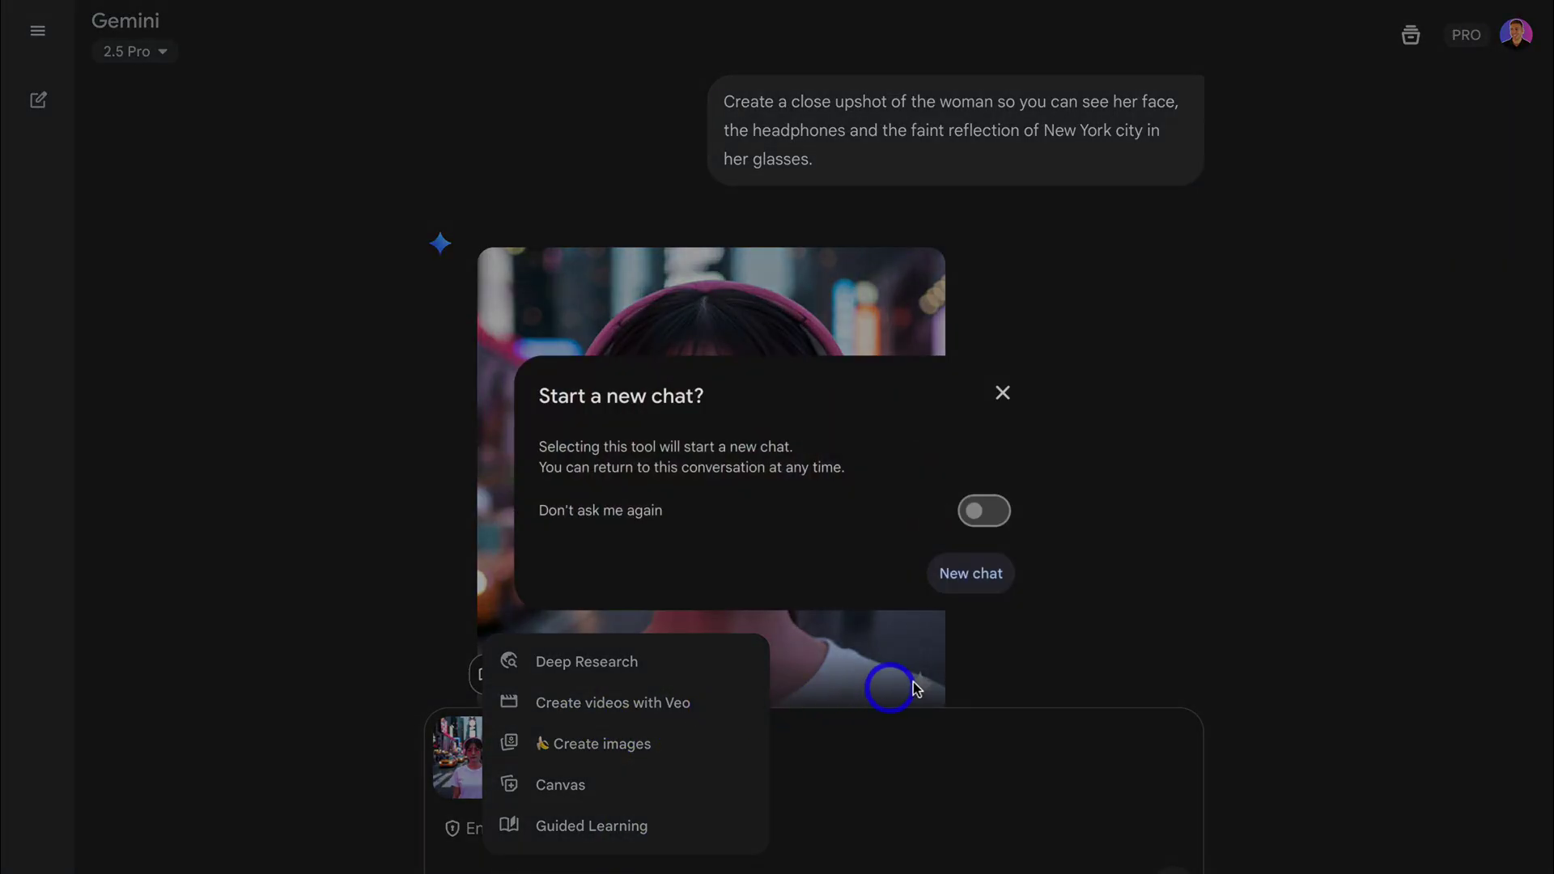
{"action": "left_click", "coordinate": [968, 576]}
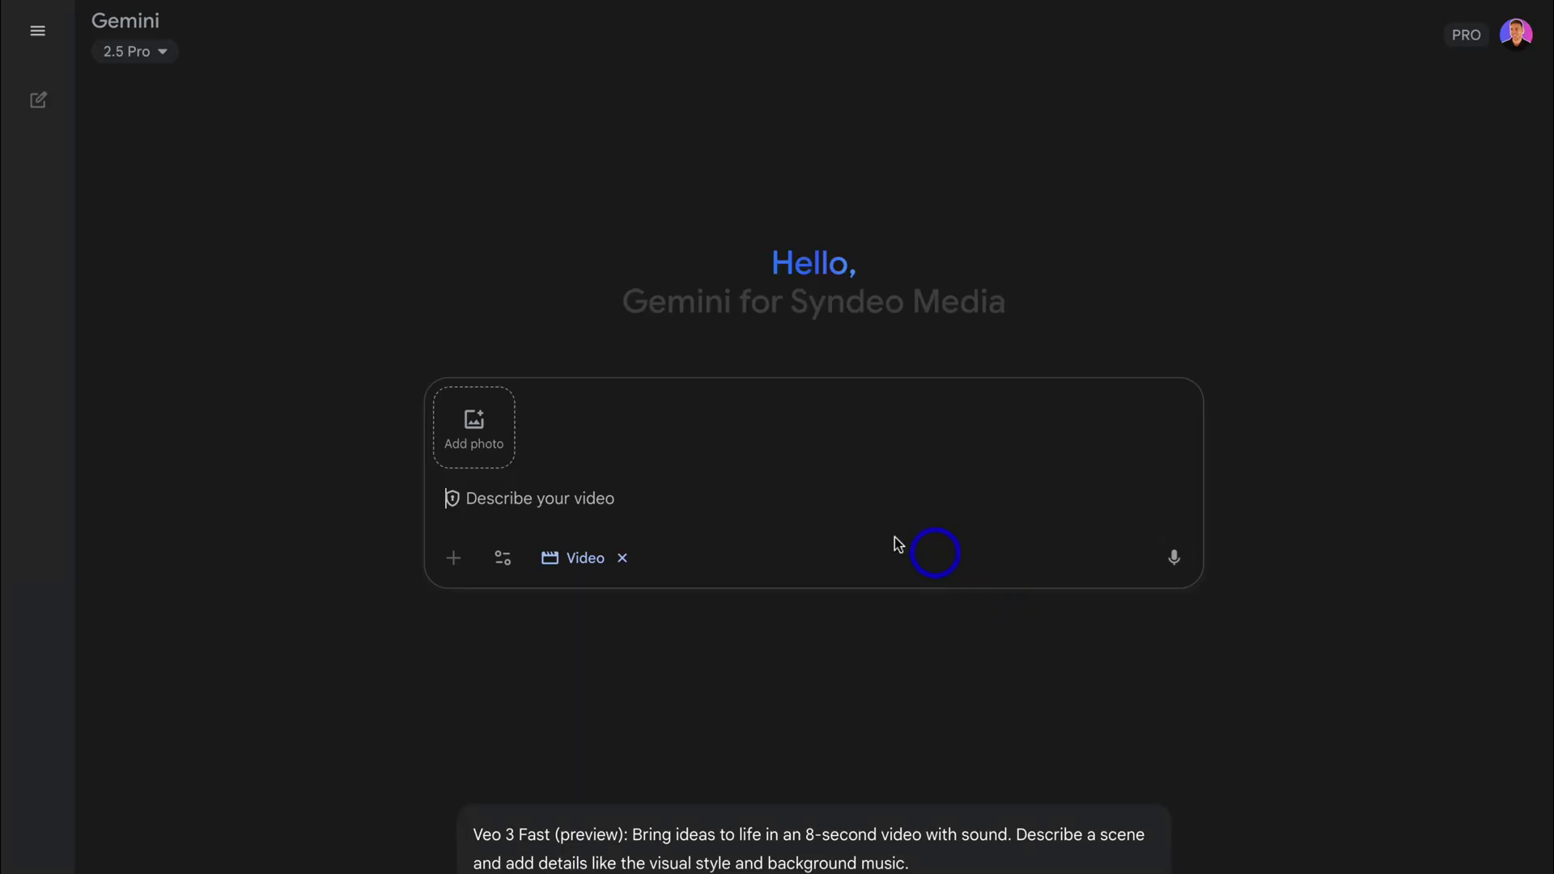
- Add the street photo, send the walking-woman video prompt, and play the 0:07 video
{"action": "left_click", "coordinate": [516, 441]}
{"action": "left_click", "coordinate": [769, 454]}
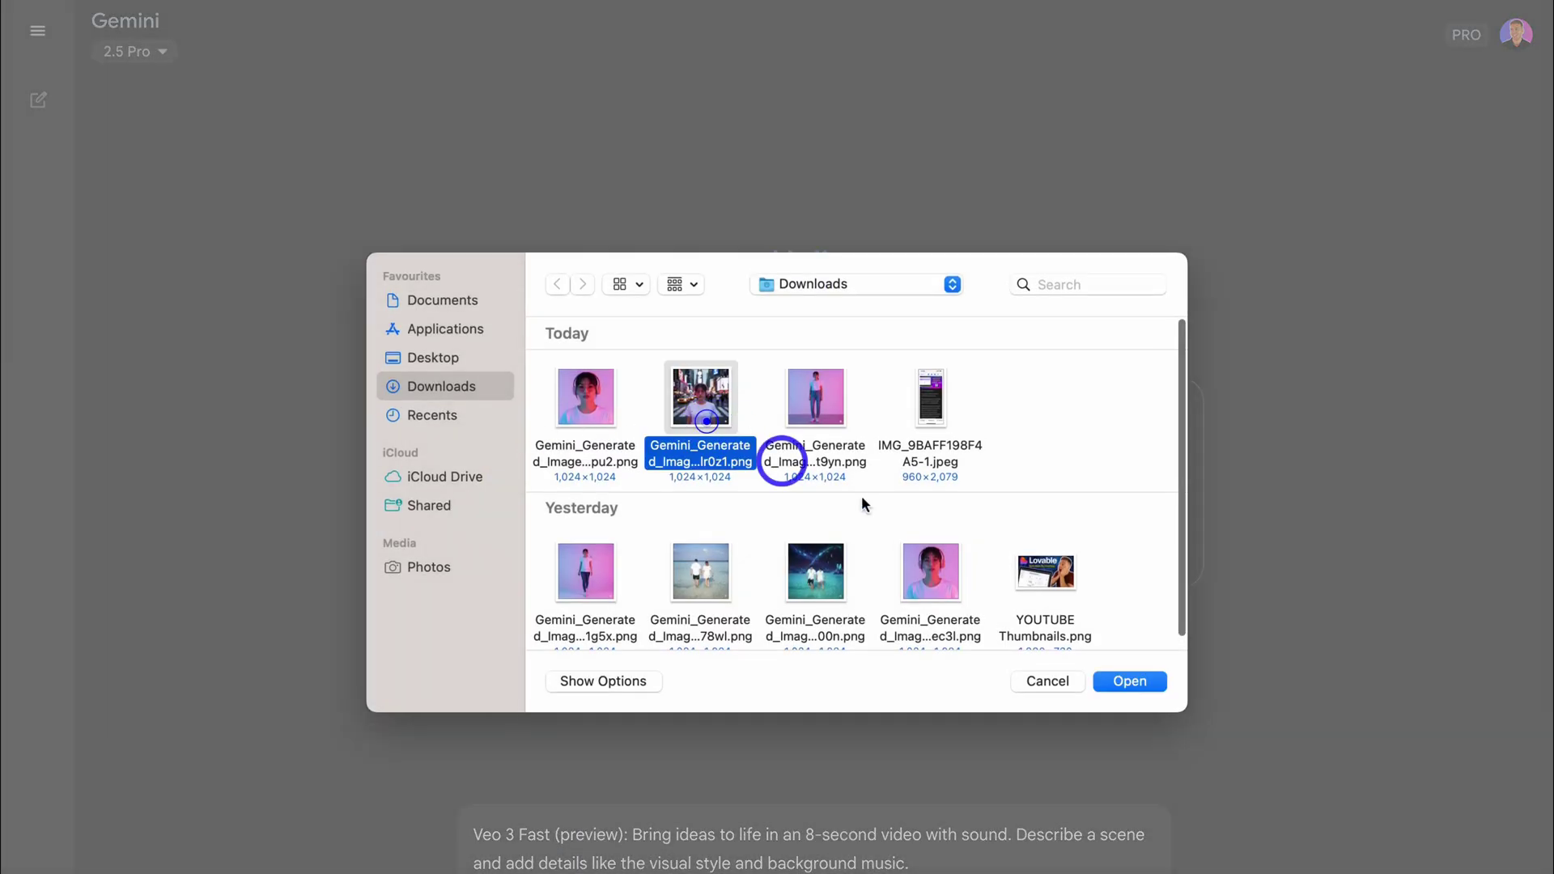
{"action": "left_click", "coordinate": [1108, 681]}
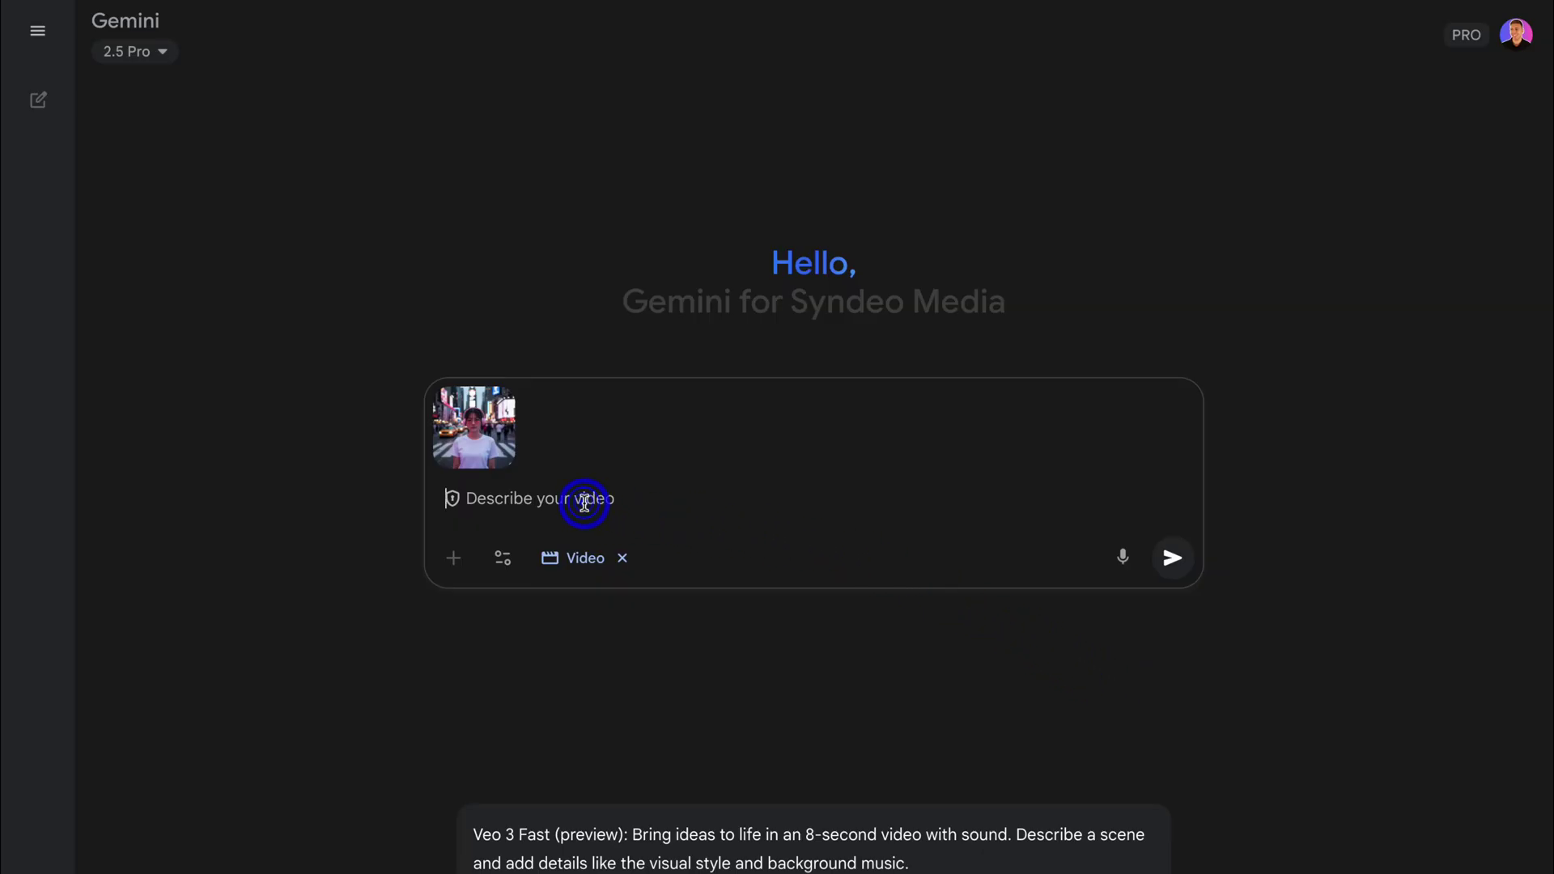
{"action": "type", "text": "Make this woman walk towards the shot slowly in focus while the city and people are moving fast in the background with a slight blur."}
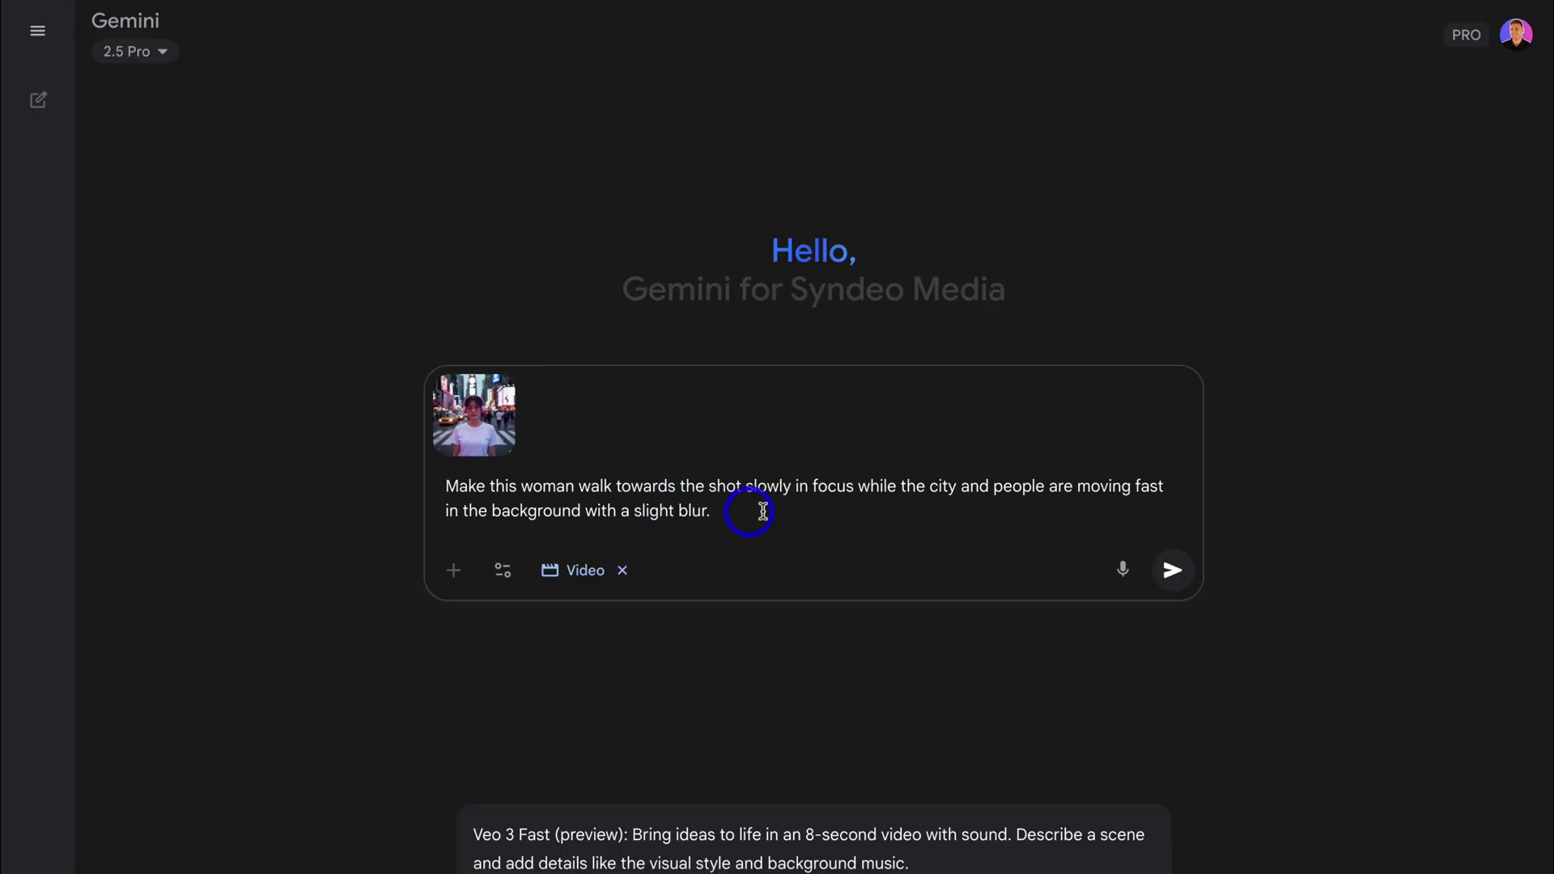
{"action": "left_click", "coordinate": [1175, 574]}
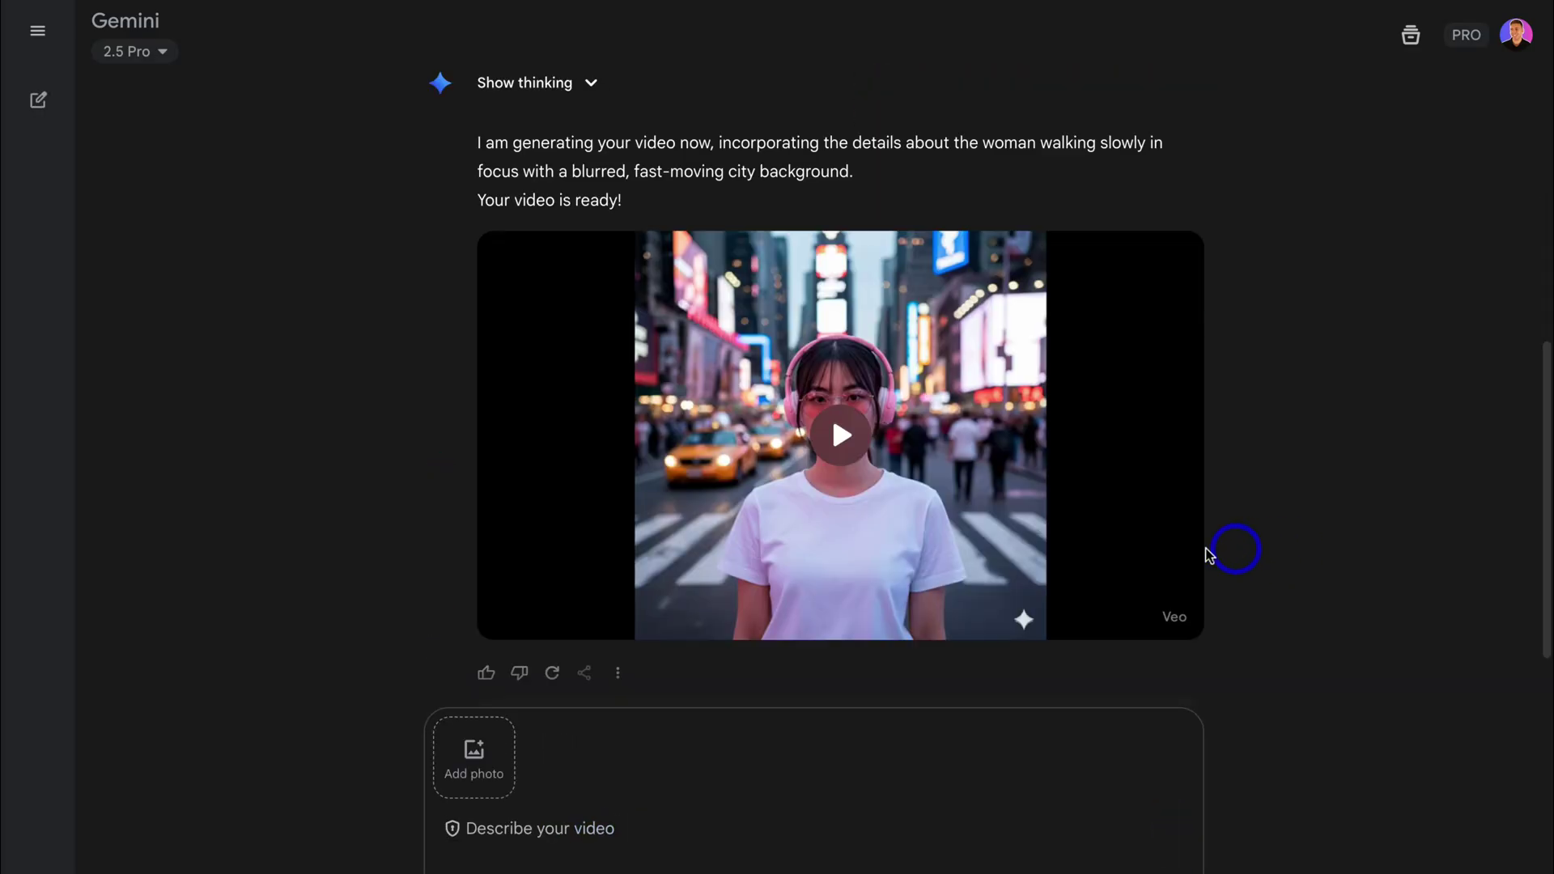
{"action": "mouse_move", "coordinate": [833, 453]}
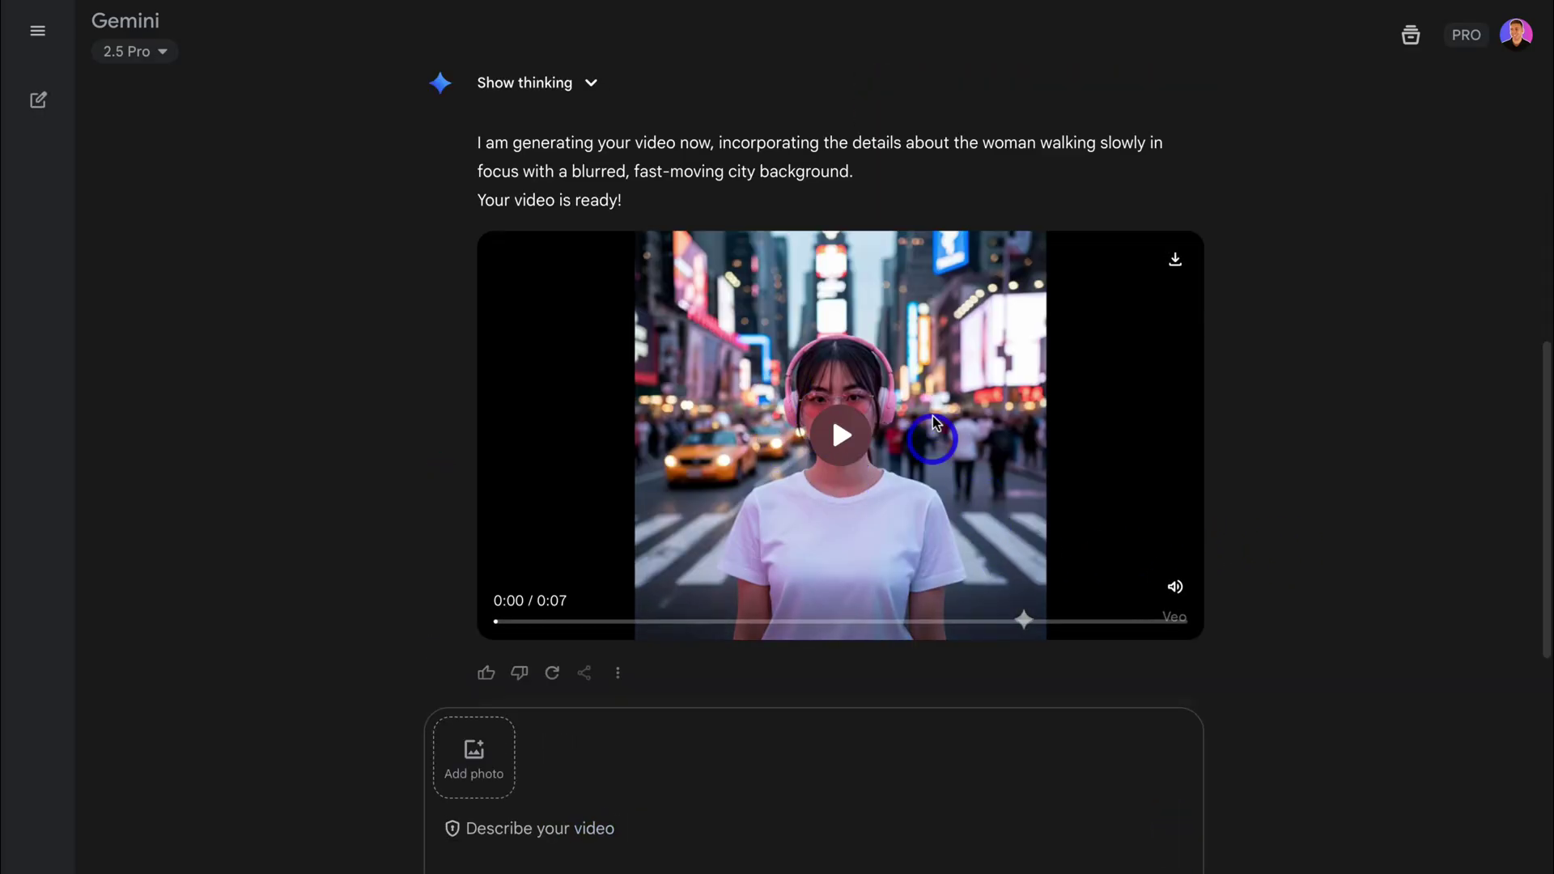
{"action": "left_click", "coordinate": [840, 437]}
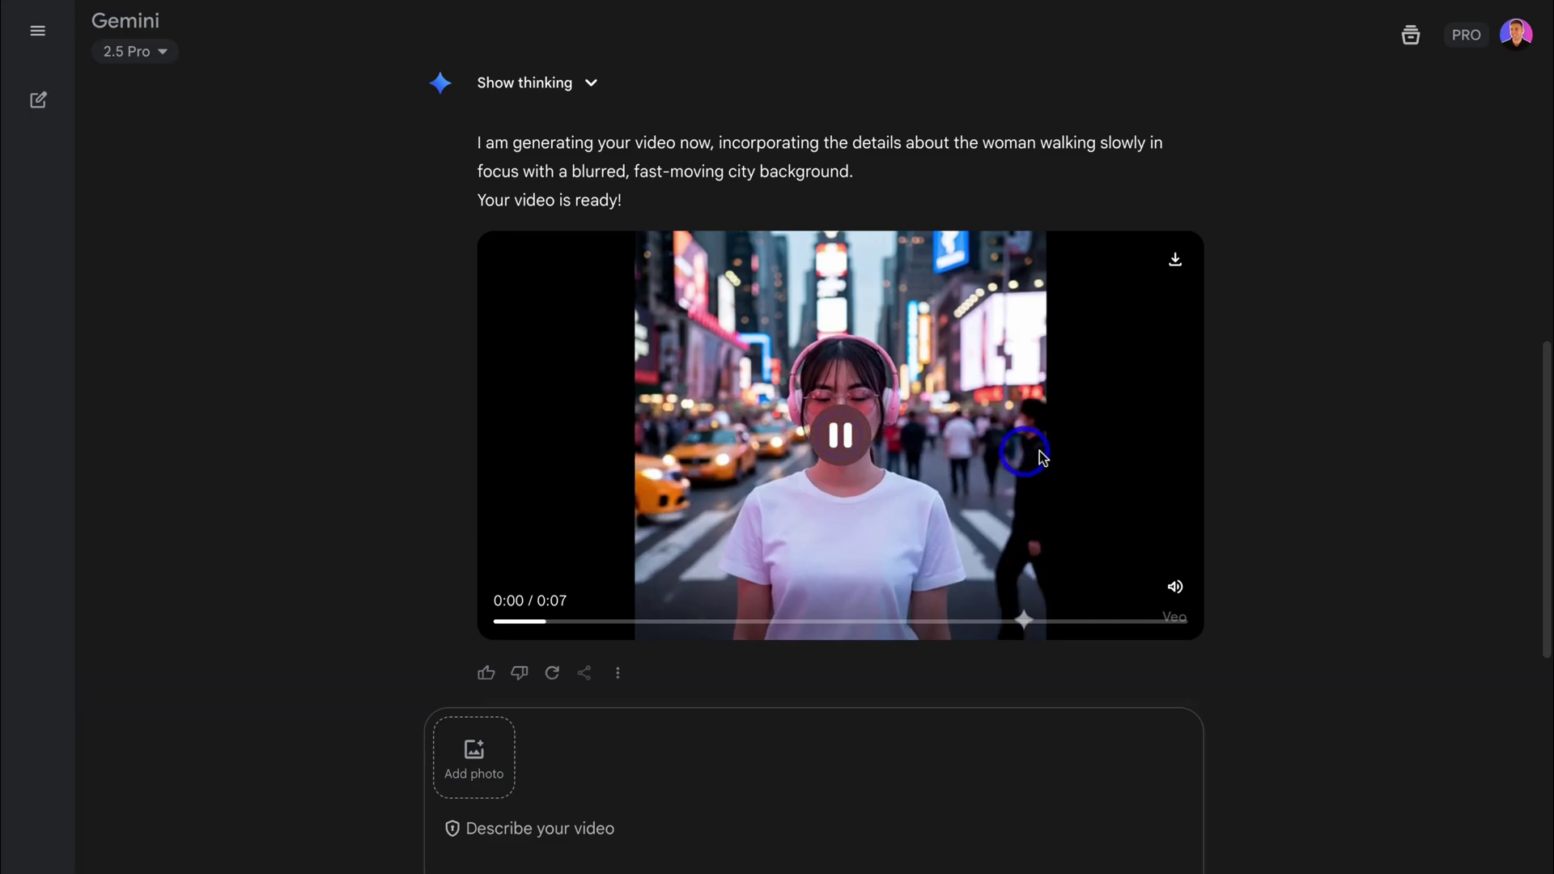